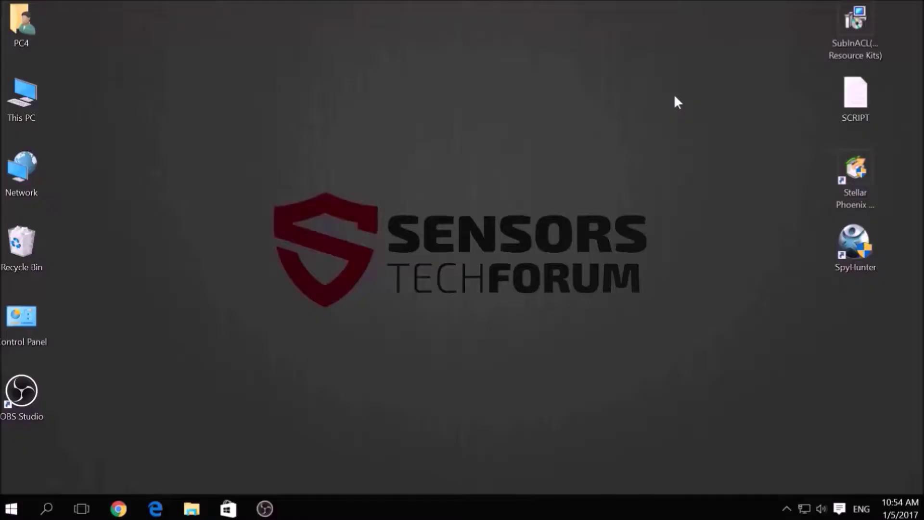
# Step: Drag-select the four right-column desktop icons, then clear the selection
pyautogui.moveTo(787, 13); pyautogui.dragTo(878, 301)
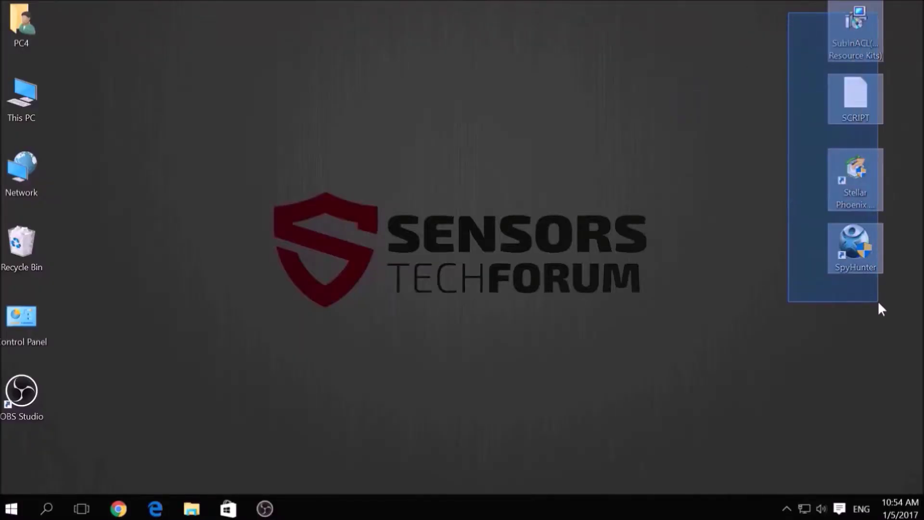
pyautogui.click(675, 342)
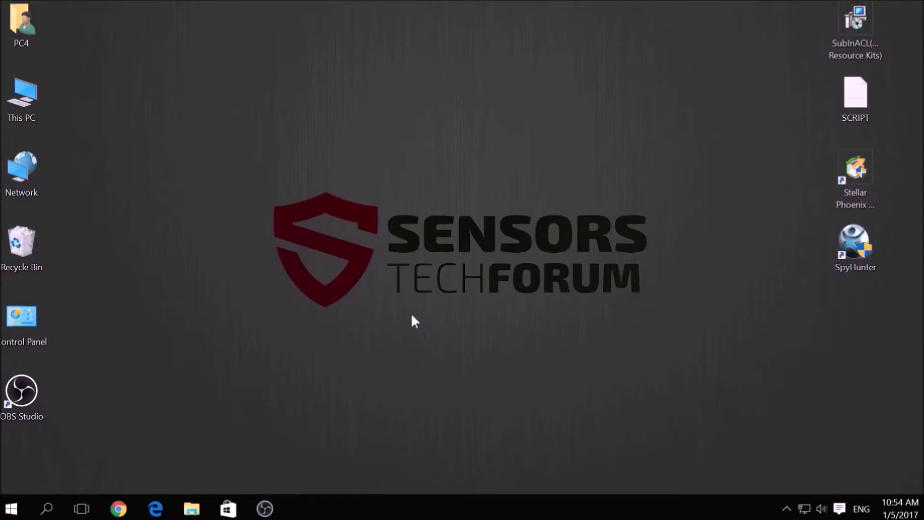
# Step: Bring up the Run prompt, clear its prefilled entry, and recentre it
pyautogui.press('super+r')
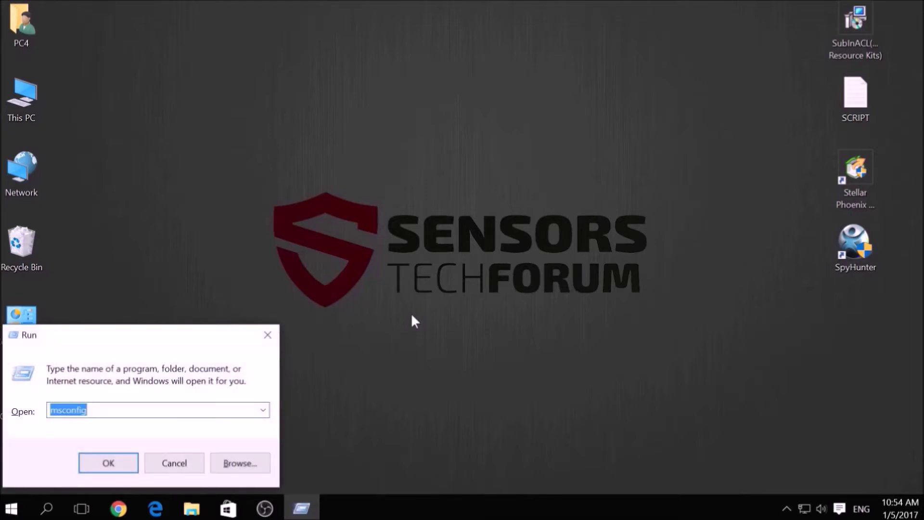
pyautogui.press('BackSpace')
pyautogui.moveTo(202, 337); pyautogui.dragTo(501, 210)
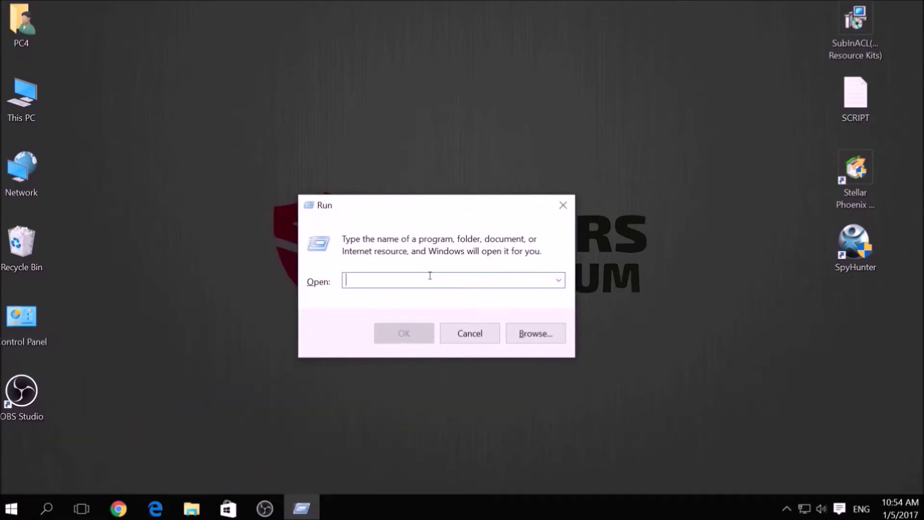
pyautogui.write('msconf')
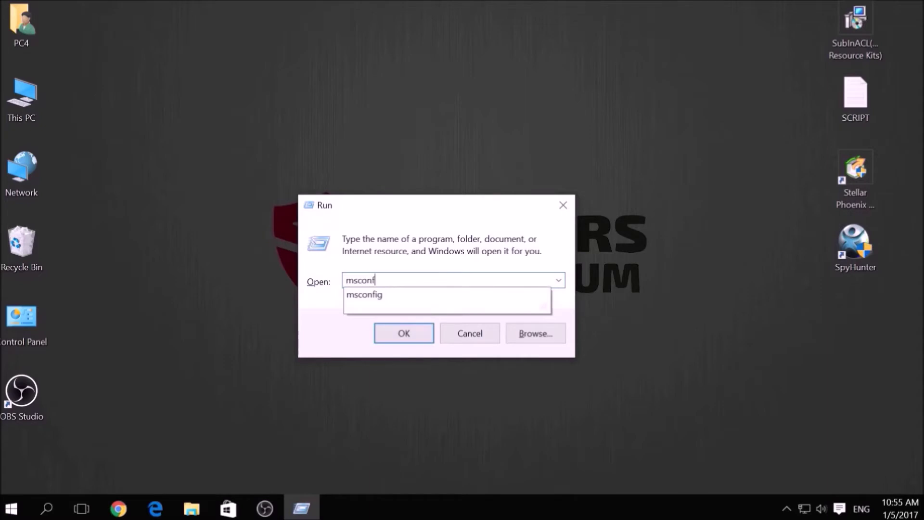
pyautogui.write('ig')
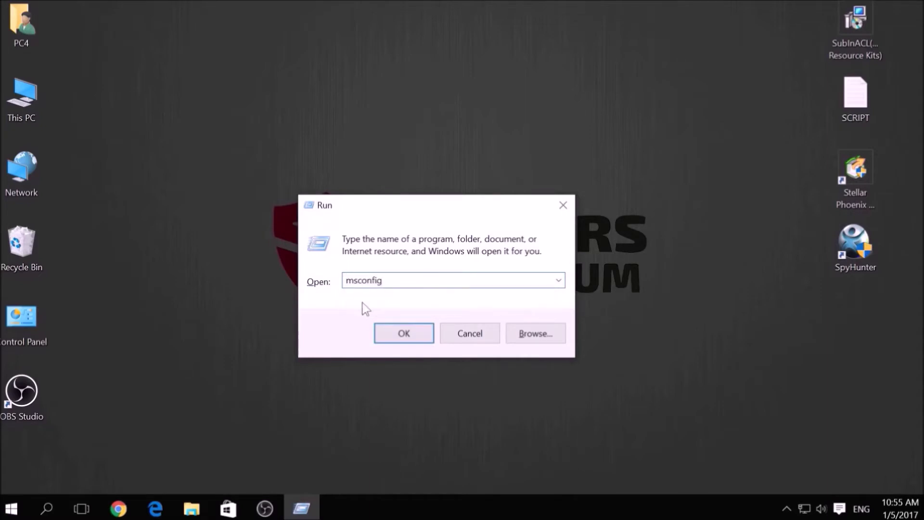
# Step: Launch msconfig and apply Safe boot with the Network option on the Boot tab
pyautogui.click(405, 331)
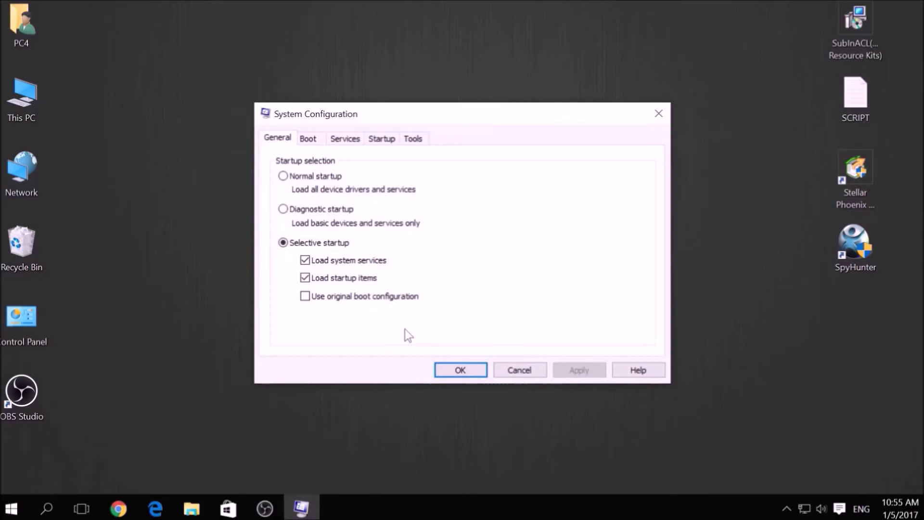
pyautogui.click(320, 142)
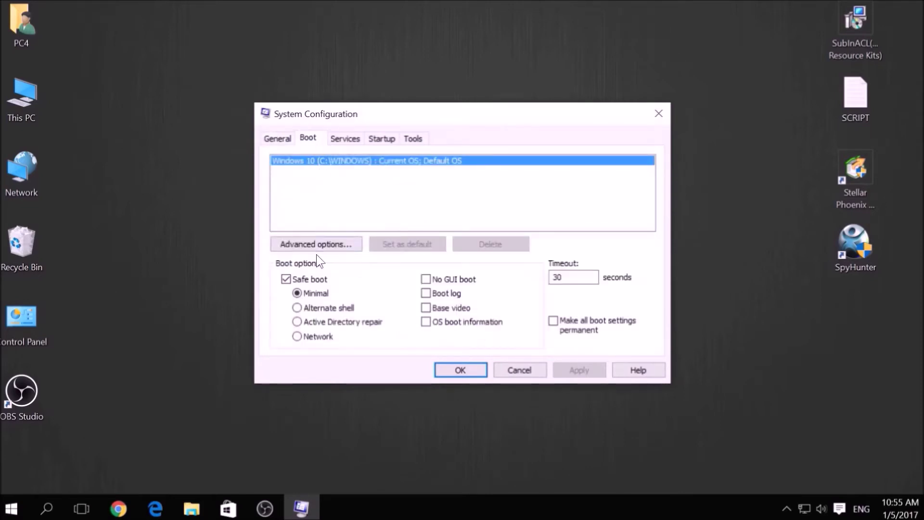
pyautogui.click(320, 337)
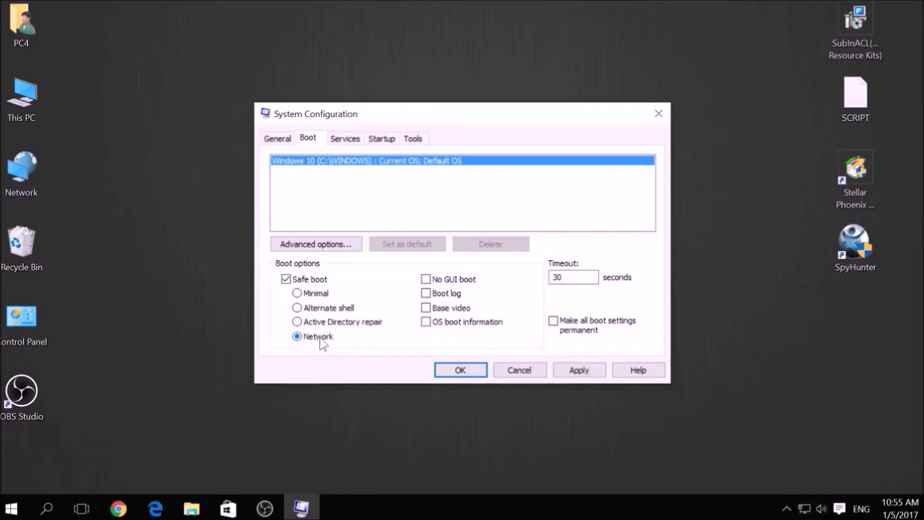
pyautogui.click(554, 365)
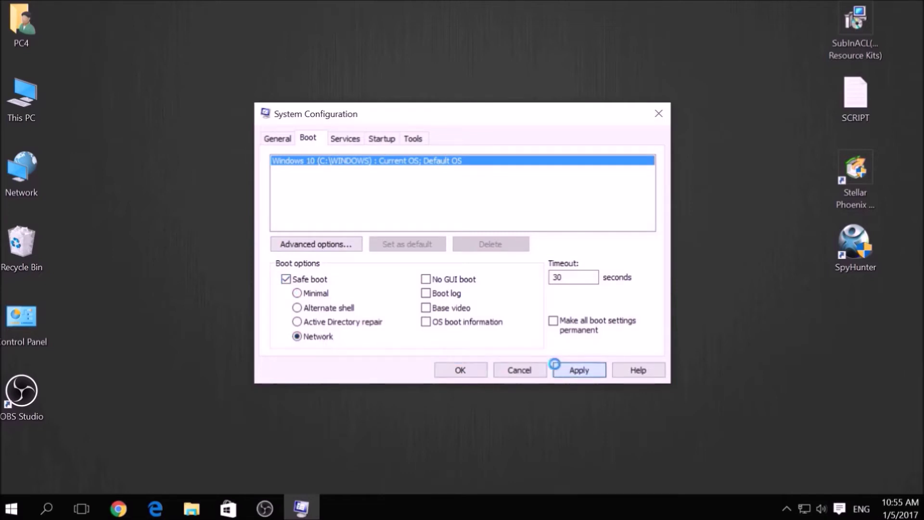
# Step: Confirm the restart into Safe Mode, then select the SubInACL desktop icon
pyautogui.click(448, 371)
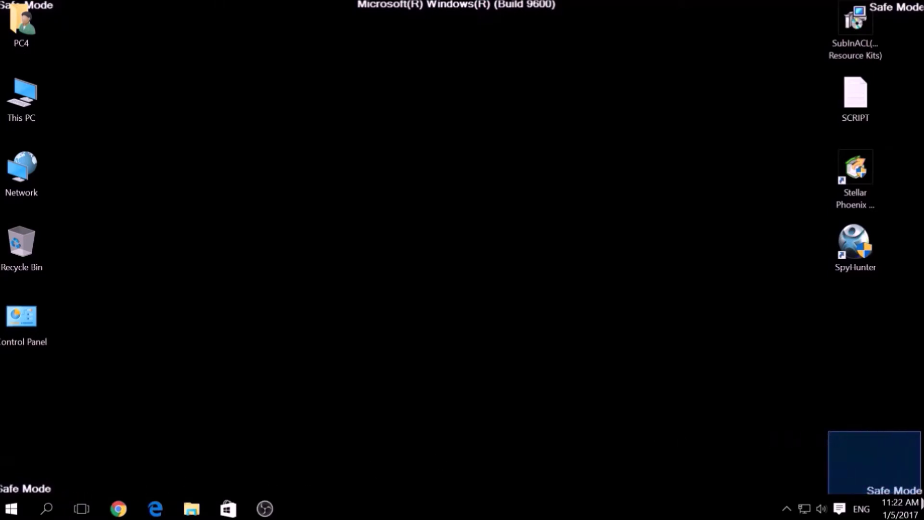
pyautogui.moveTo(852, 455); pyautogui.dragTo(923, 496)
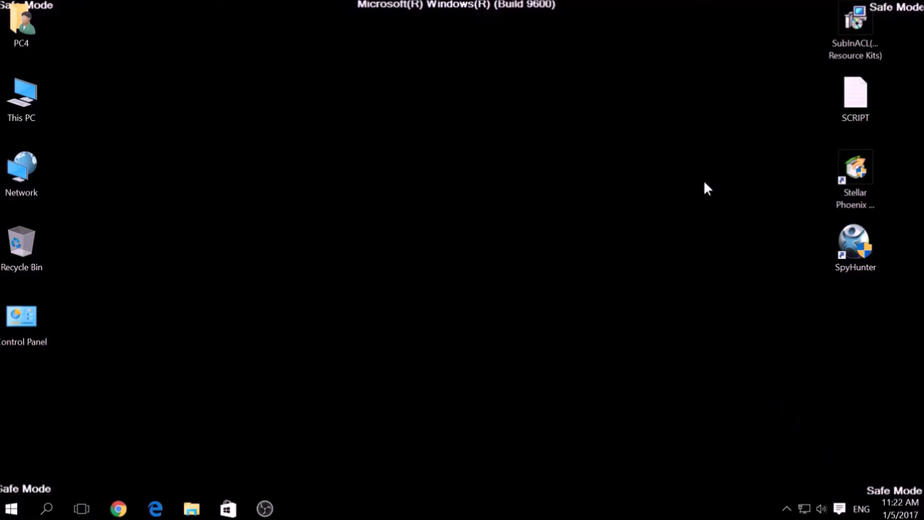
pyautogui.click(842, 55)
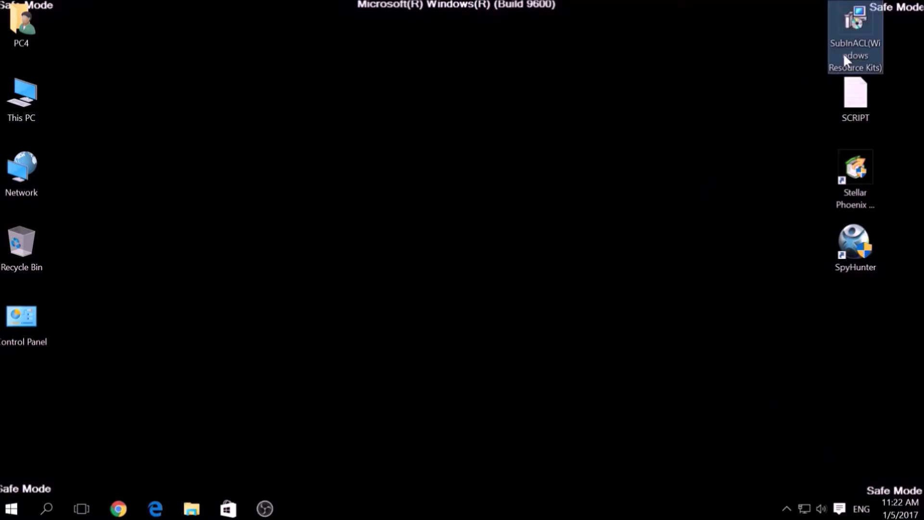
# Step: Copy the eight subinacl command lines from SCRIPT in Notepad, then minimize Notepad
pyautogui.doubleClick(855, 86)
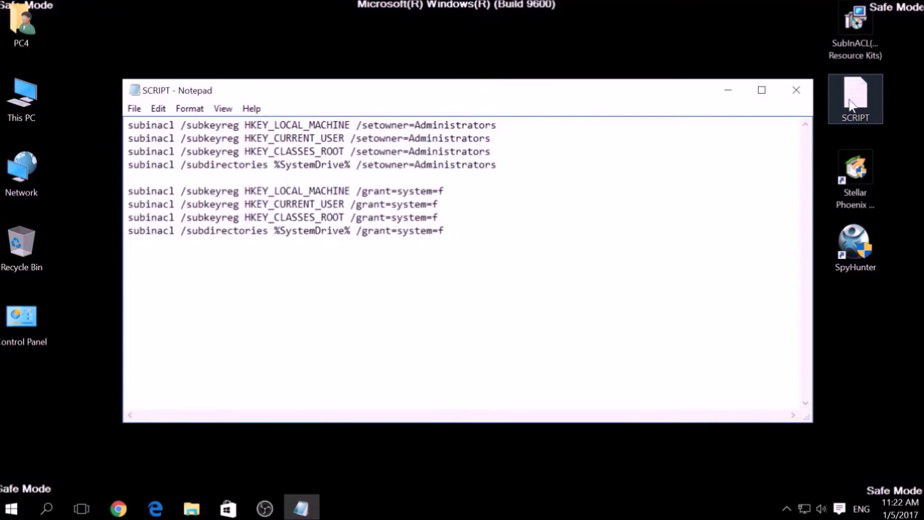
pyautogui.moveTo(470, 239); pyautogui.dragTo(128, 125)
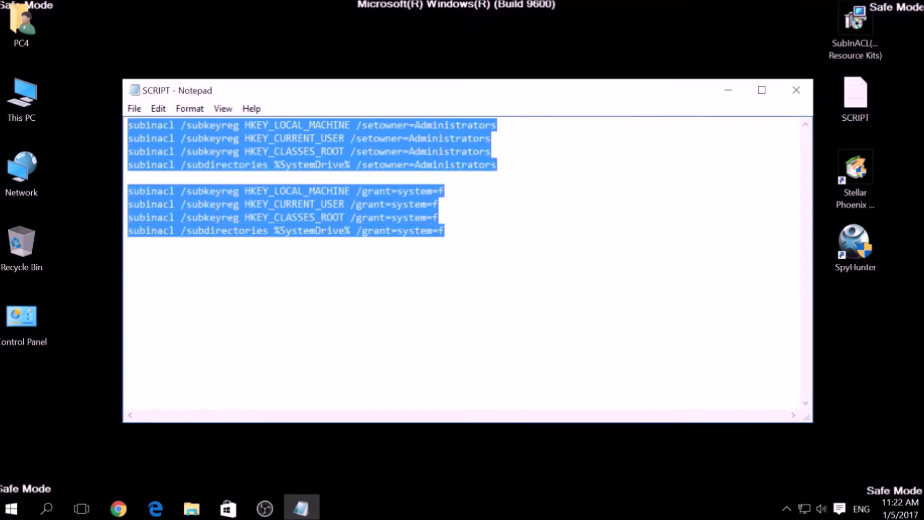
pyautogui.rightClick(247, 137)
pyautogui.click(280, 181)
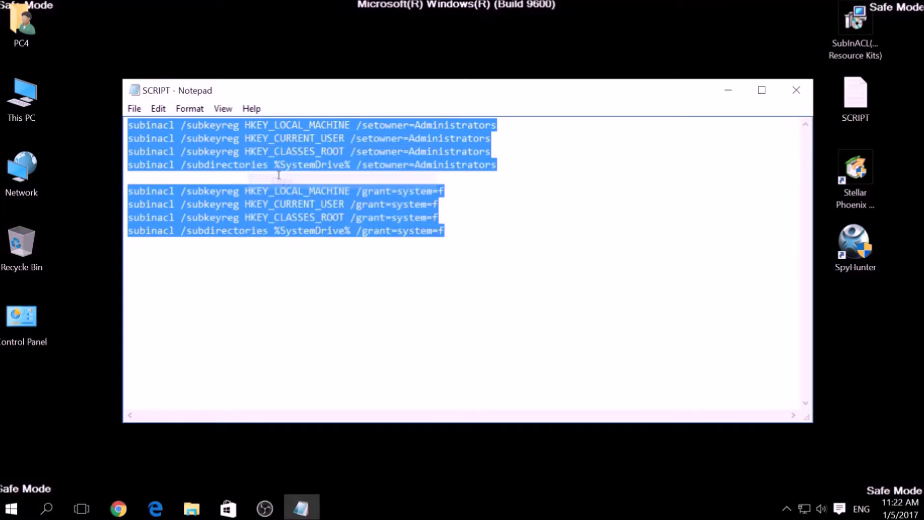
pyautogui.click(277, 166)
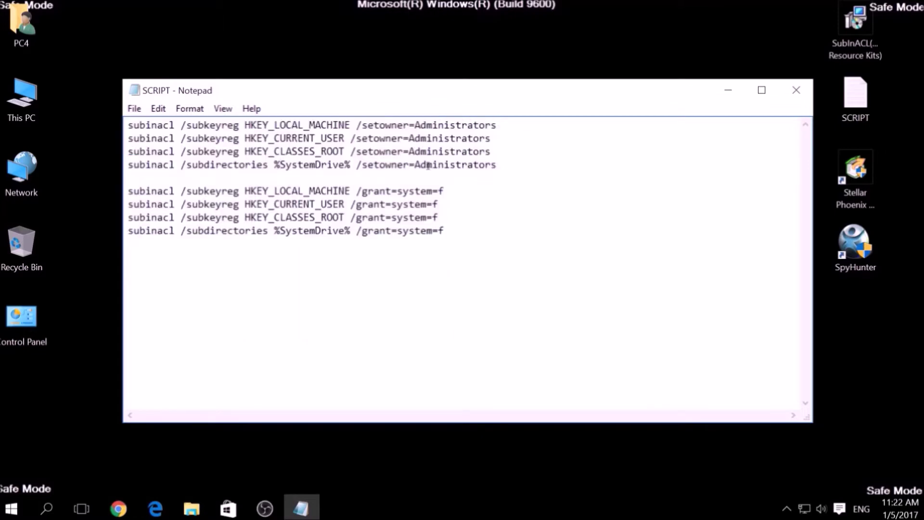
pyautogui.click(735, 95)
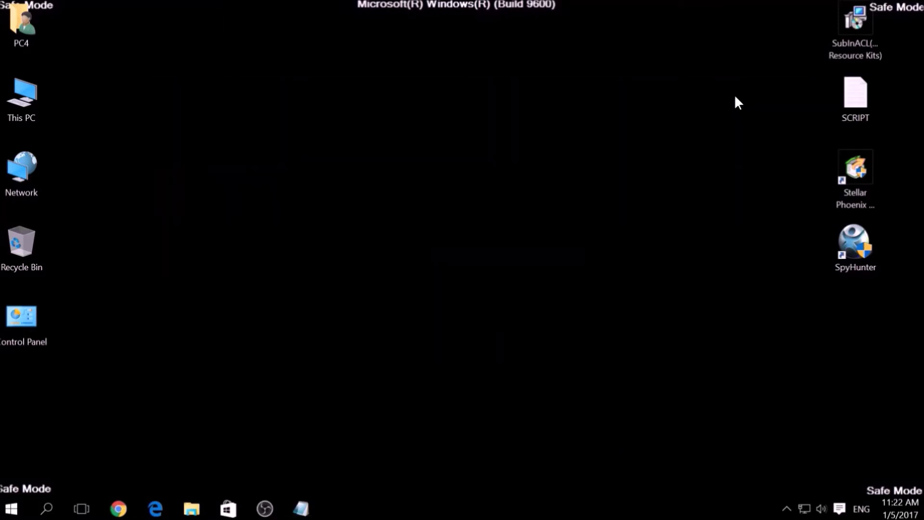
# Step: Install SubInAcl.exe with the Resource Kit Tools wizard, accepting the license and default folder
pyautogui.doubleClick(841, 52)
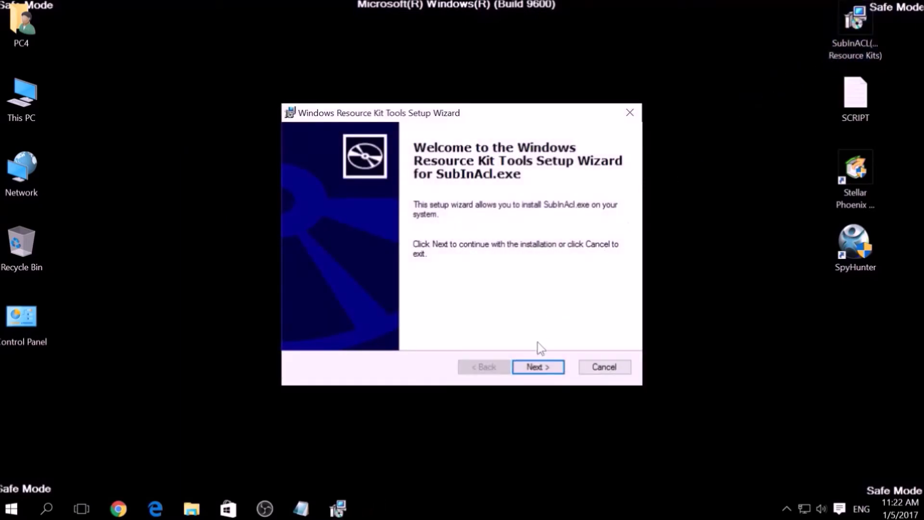
pyautogui.click(538, 364)
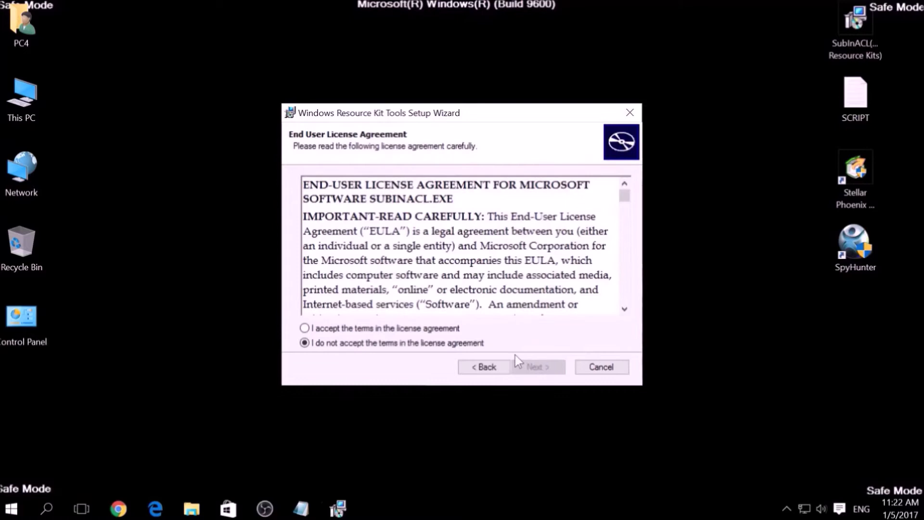
pyautogui.click(457, 329)
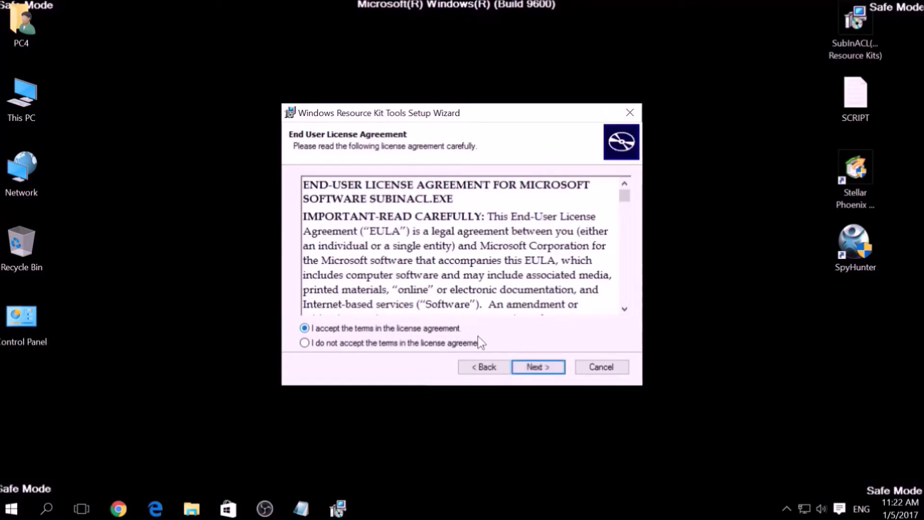
pyautogui.click(526, 368)
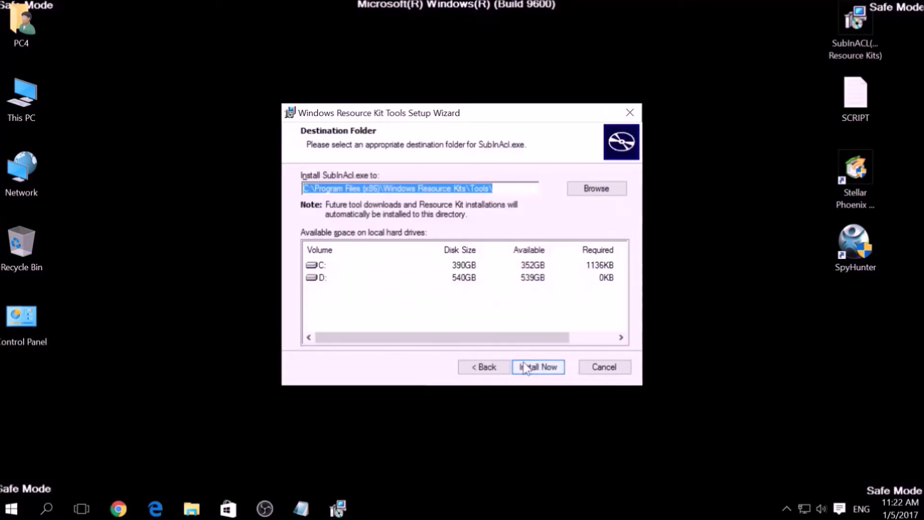
pyautogui.click(523, 365)
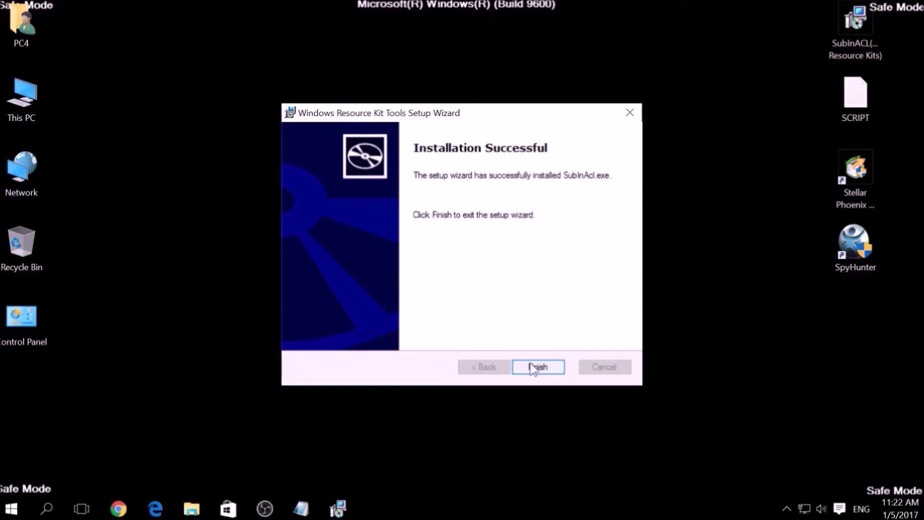
pyautogui.click(529, 365)
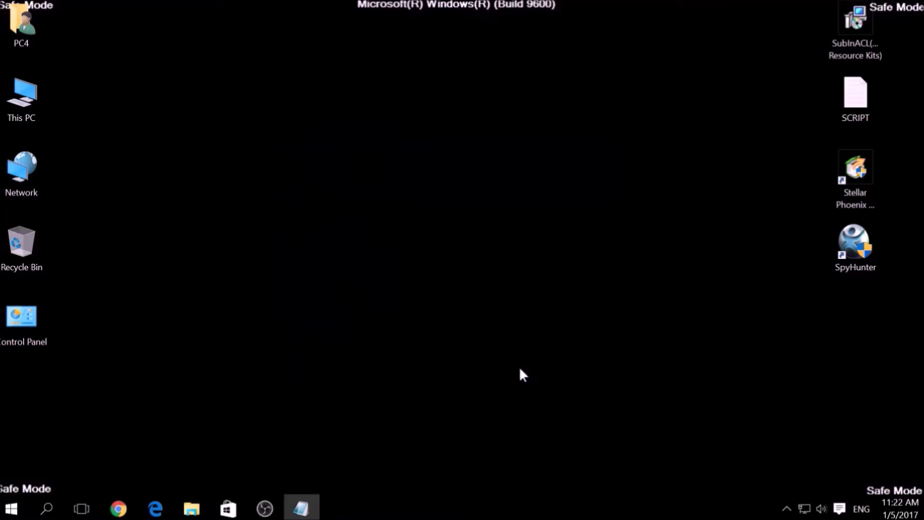
# Step: Restore the SCRIPT notes, select all lines, and begin a Save As into Desktop
pyautogui.click(301, 508)
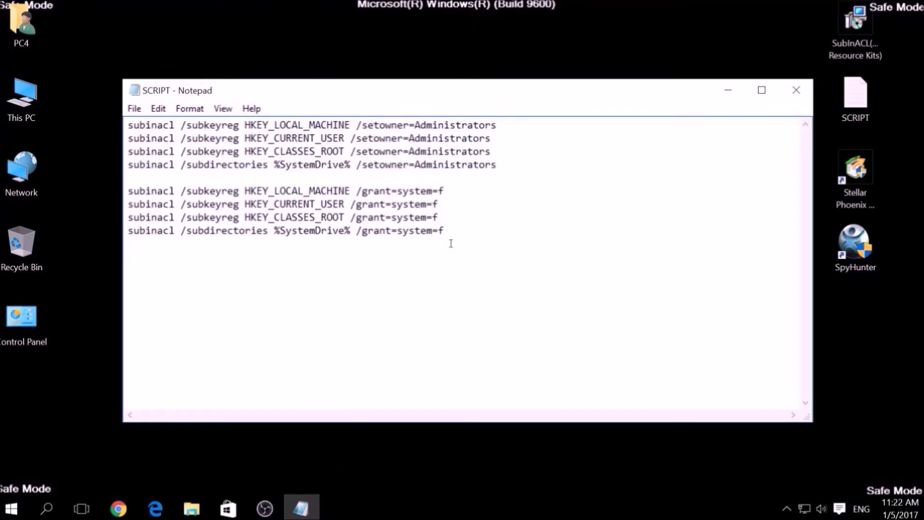
pyautogui.moveTo(450, 242); pyautogui.dragTo(127, 118)
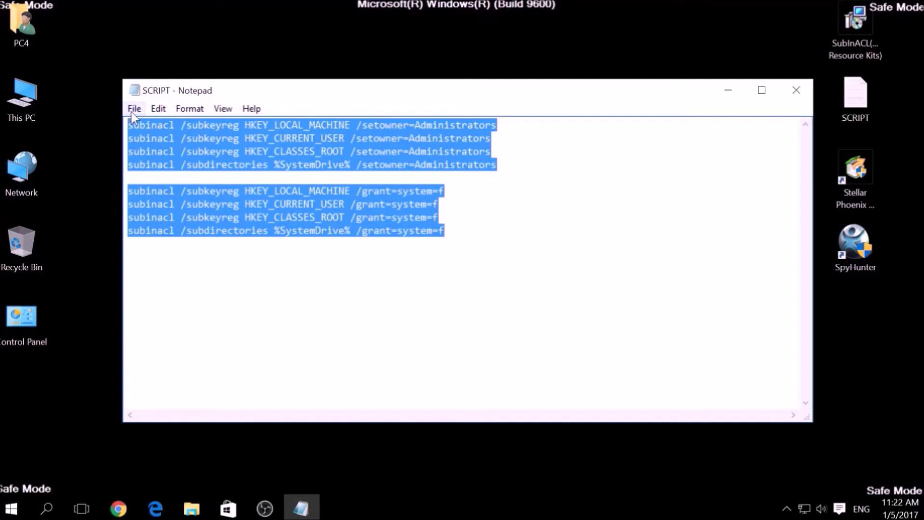
pyautogui.click(131, 112)
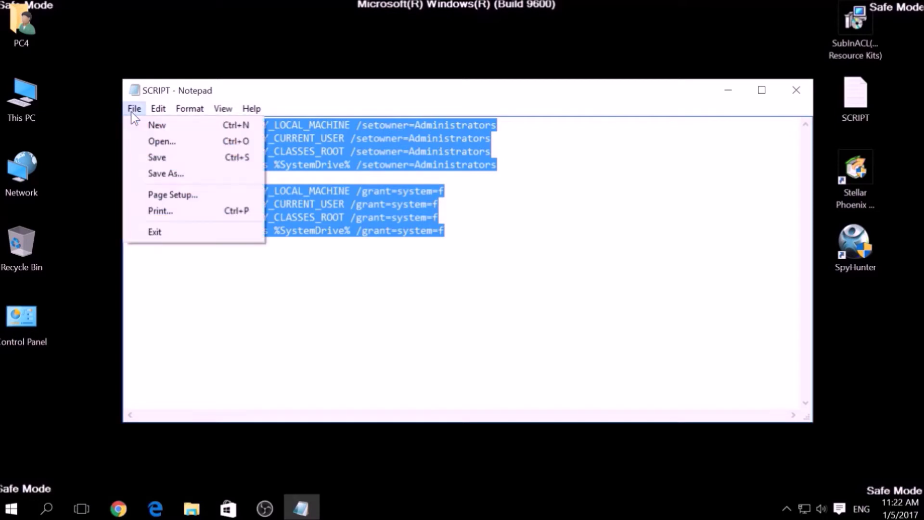
pyautogui.click(168, 174)
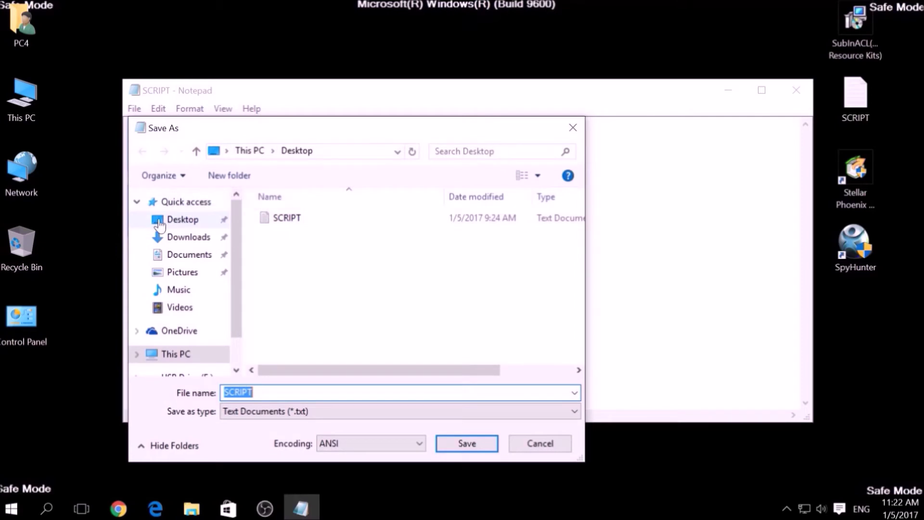
pyautogui.click(179, 223)
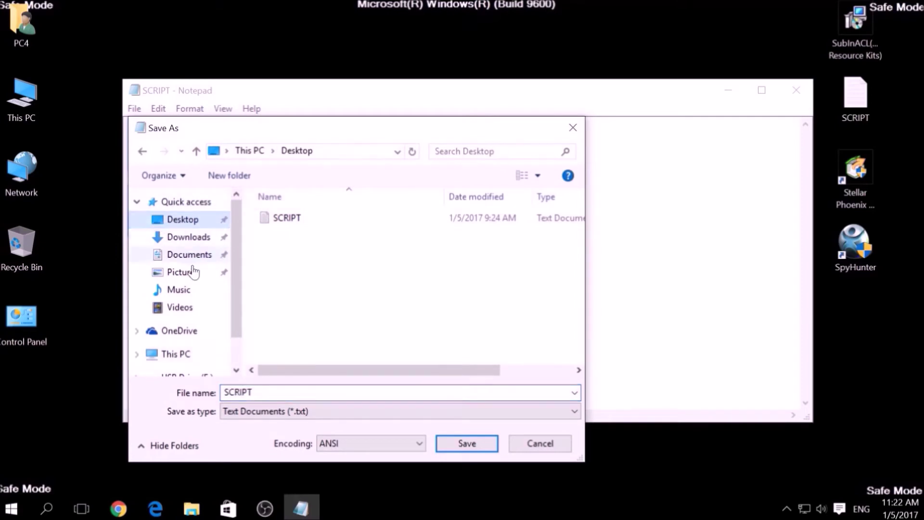
# Step: Save the script as FIX.BAT with All Files type, close Notepad, and copy FIX
pyautogui.doubleClick(251, 391)
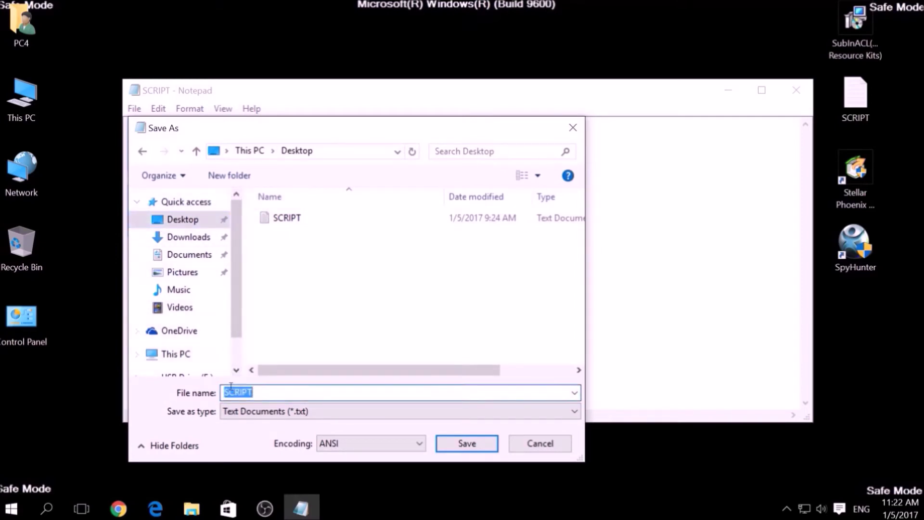
pyautogui.write('F')
pyautogui.write('IX.')
pyautogui.write('BA')
pyautogui.write('T')
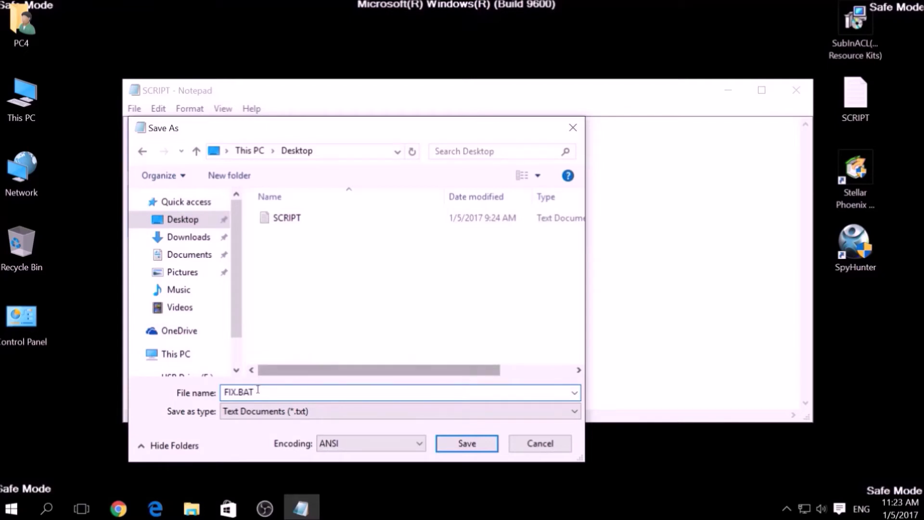
pyautogui.hotkey('shift', 'Left')
pyautogui.hotkey('shift', 'Left')
pyautogui.hotkey('shift', 'Left')
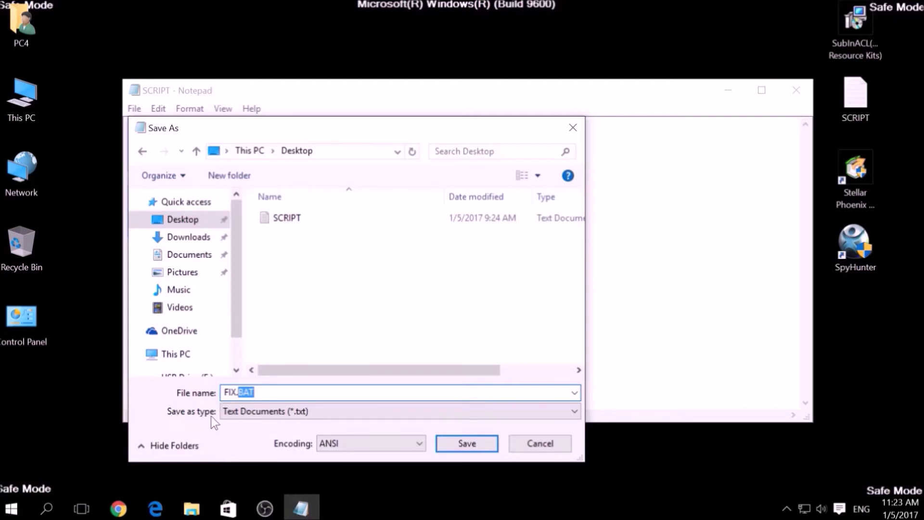
pyautogui.click(247, 414)
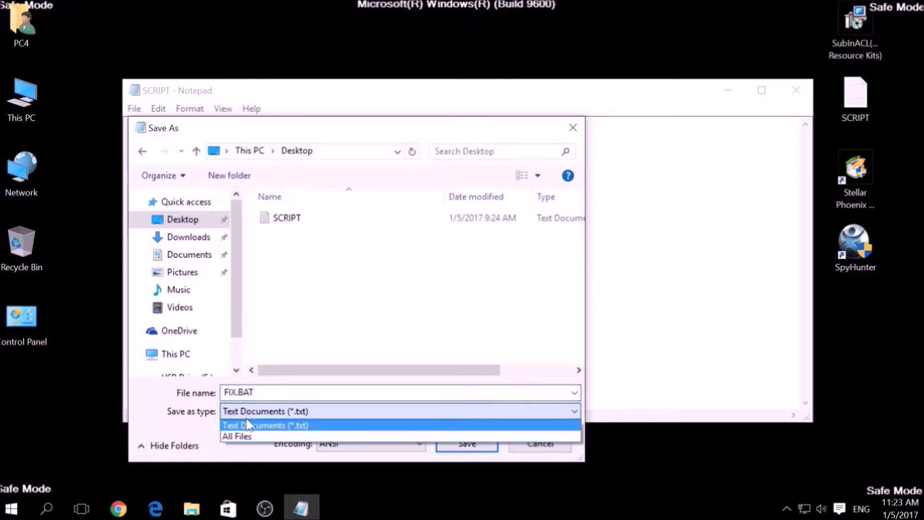
pyautogui.click(249, 436)
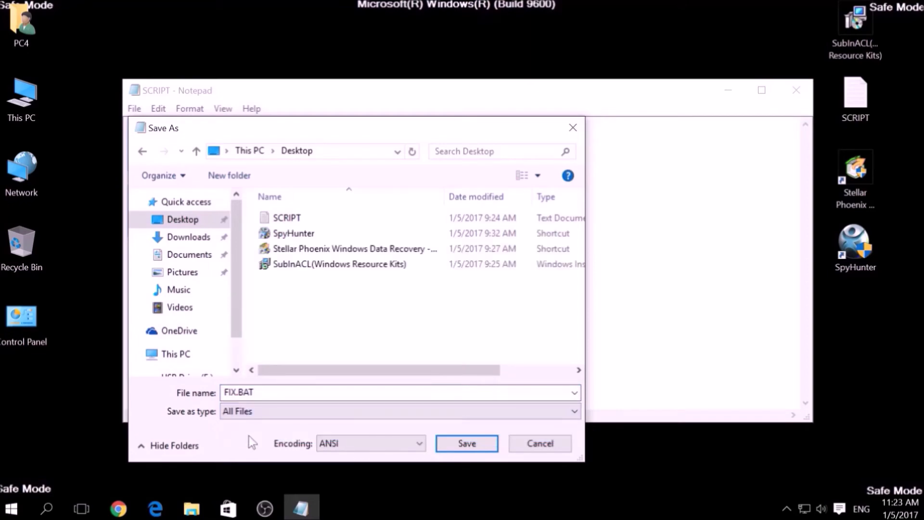
pyautogui.click(456, 439)
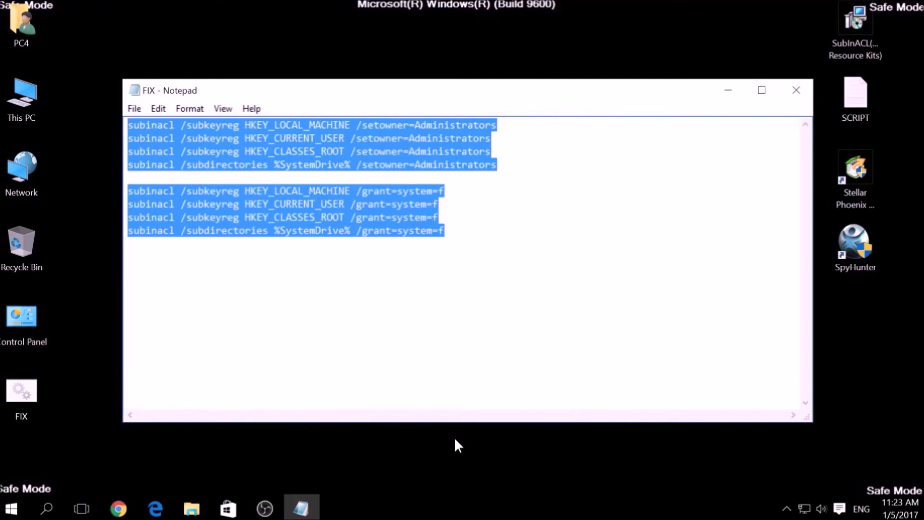
pyautogui.click(796, 89)
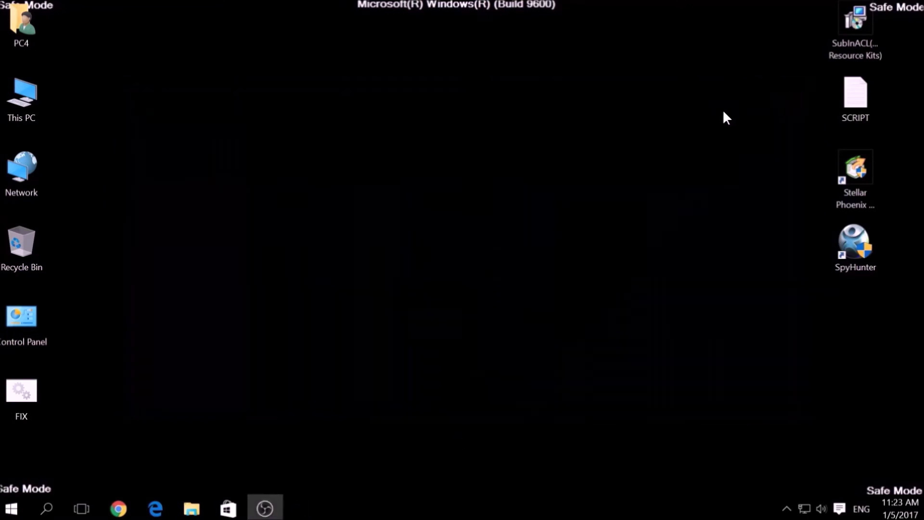
pyautogui.moveTo(22, 394)
pyautogui.rightClick(28, 382)
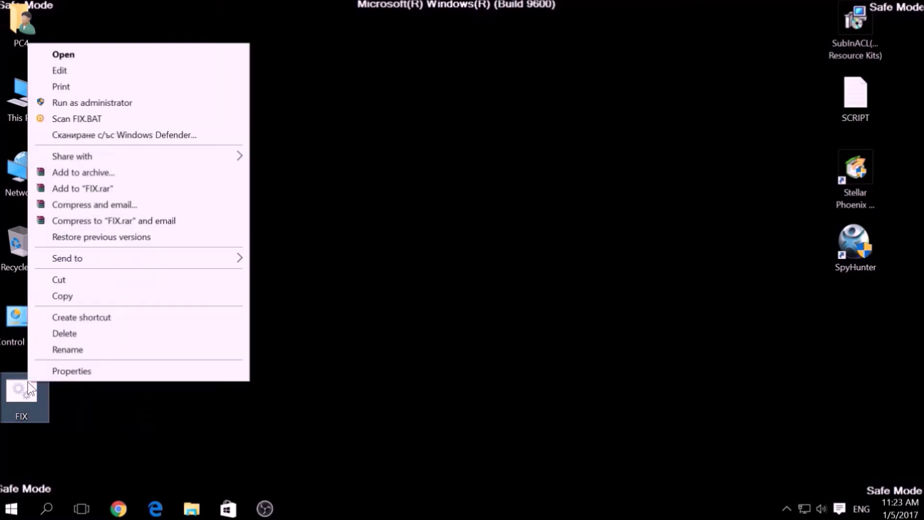
pyautogui.click(68, 295)
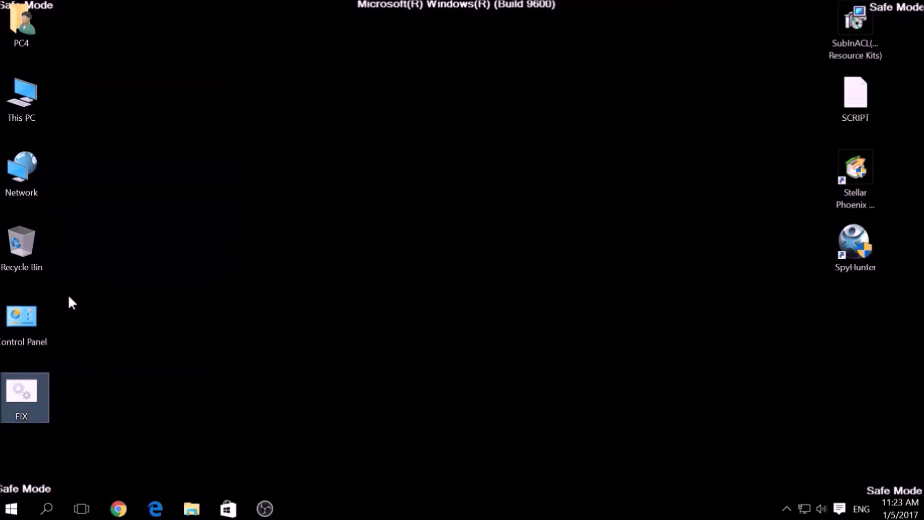
# Step: Browse to C:\Program Files (x86)\Windows Resource Kits\Tools in File Explorer
pyautogui.doubleClick(35, 102)
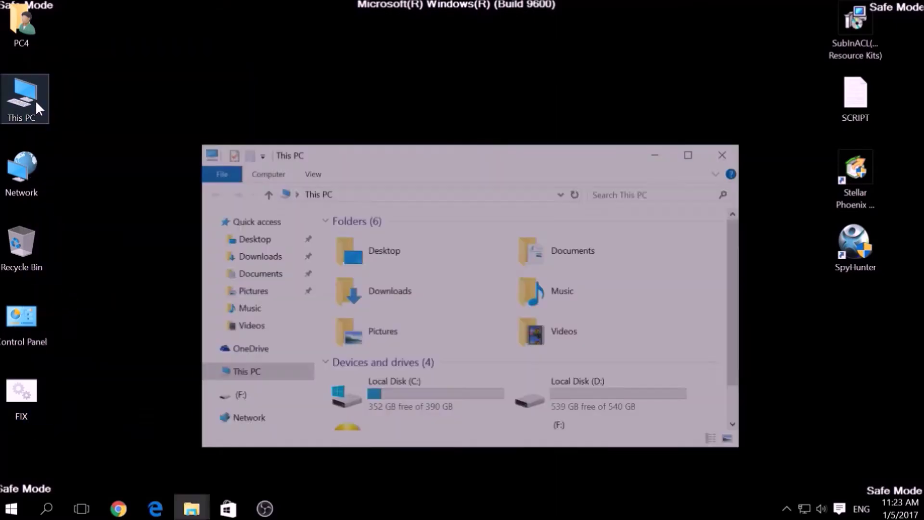
pyautogui.doubleClick(344, 394)
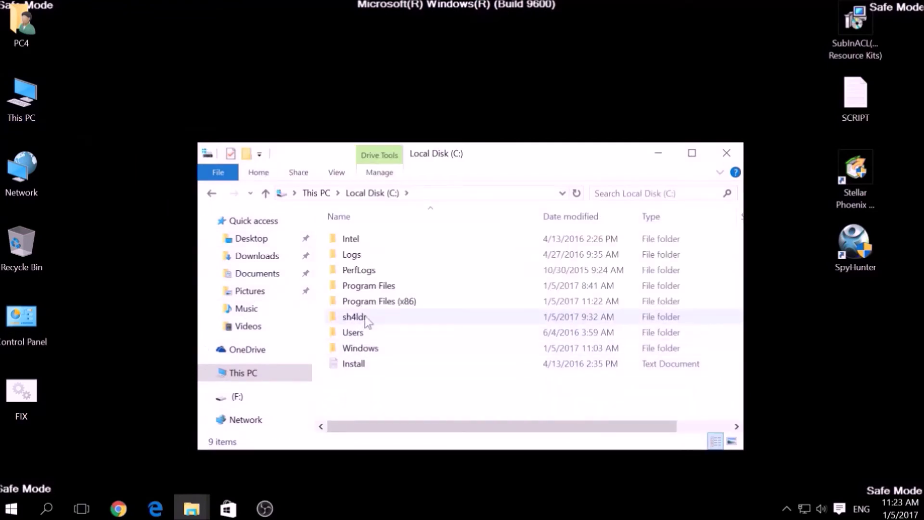
pyautogui.doubleClick(369, 309)
pyautogui.click(367, 303)
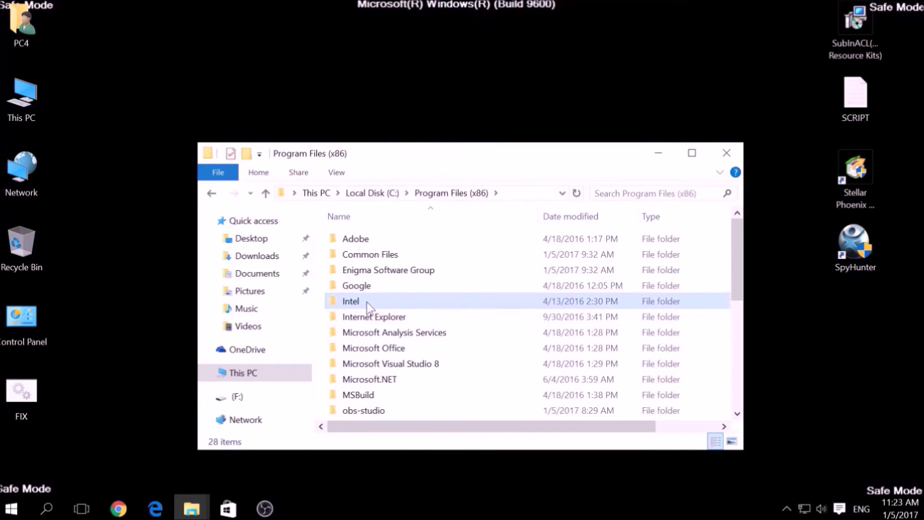
pyautogui.press('w')
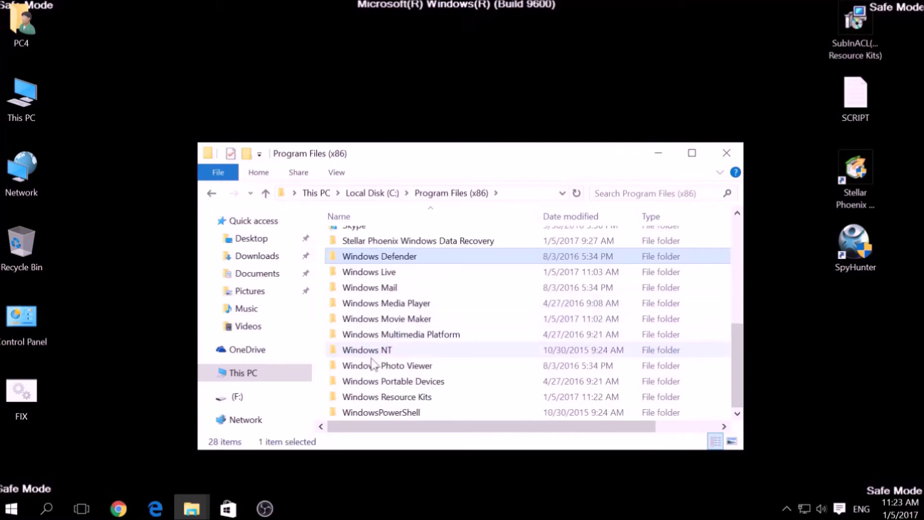
pyautogui.doubleClick(378, 398)
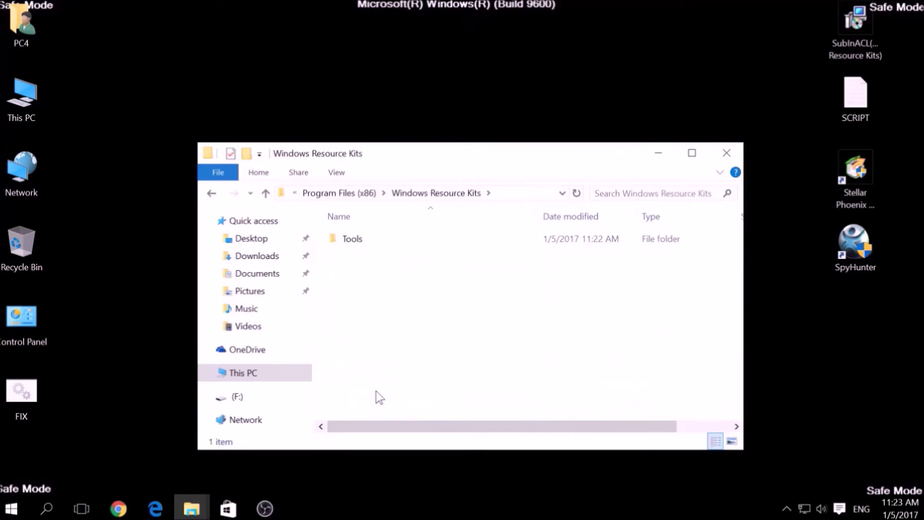
pyautogui.doubleClick(349, 248)
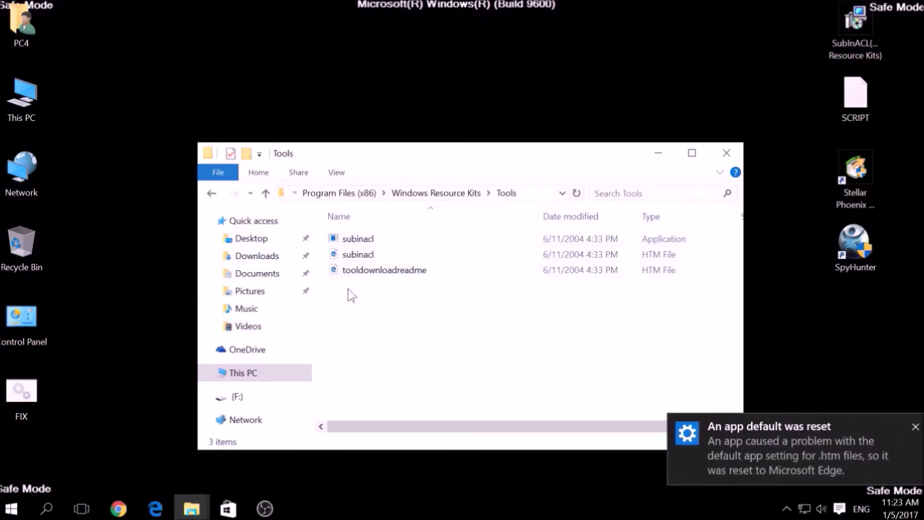
# Step: Paste FIX.BAT into Tools with administrator approval, then close the window
pyautogui.rightClick(349, 300)
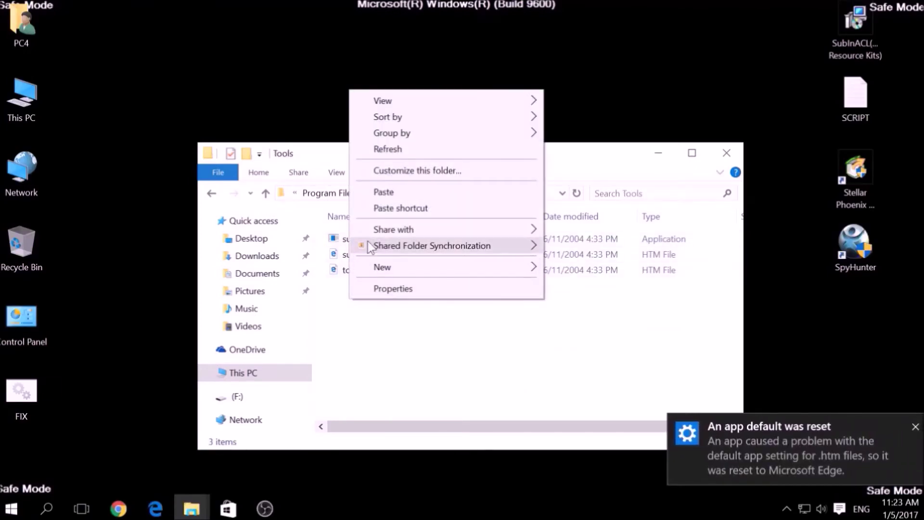
pyautogui.click(378, 193)
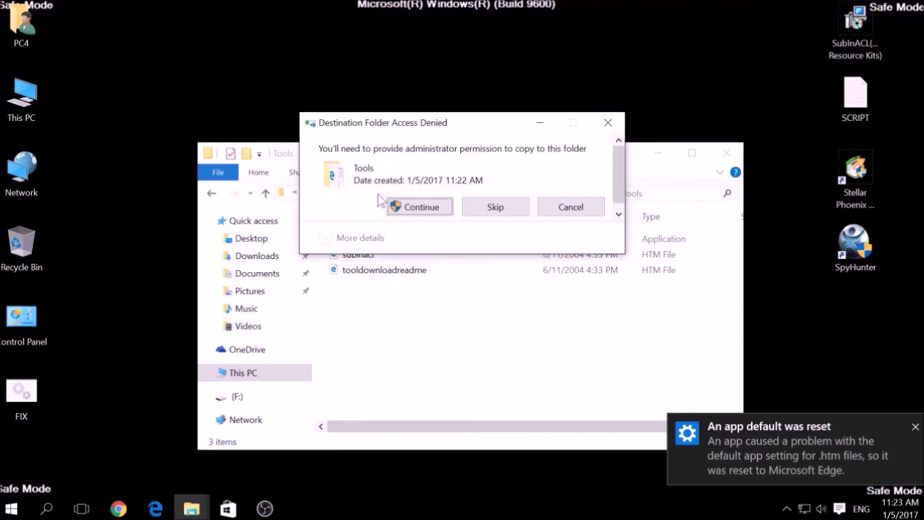
pyautogui.click(408, 209)
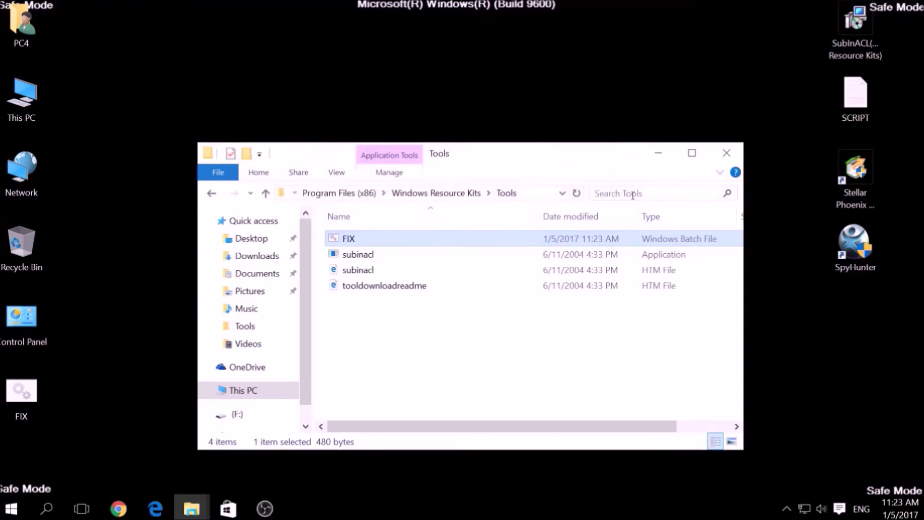
pyautogui.click(727, 155)
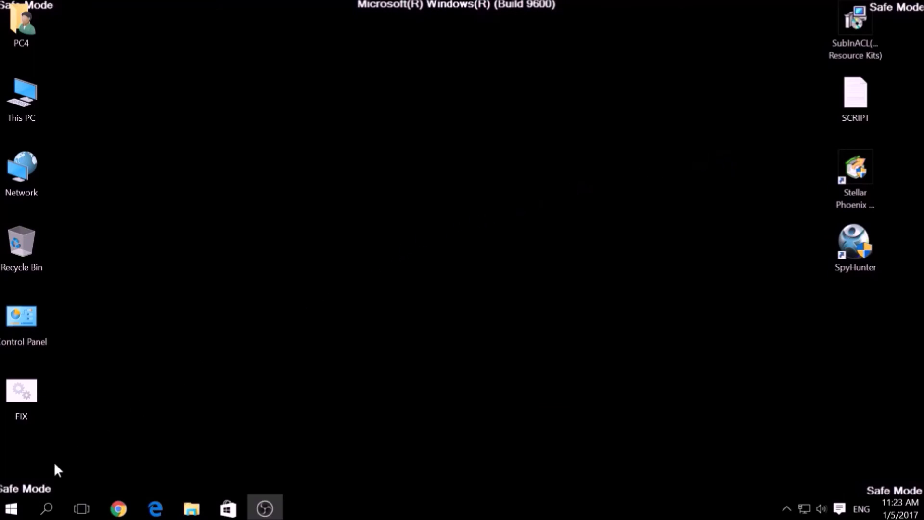
# Step: Search for cmd and launch Command Prompt as administrator
pyautogui.click(47, 510)
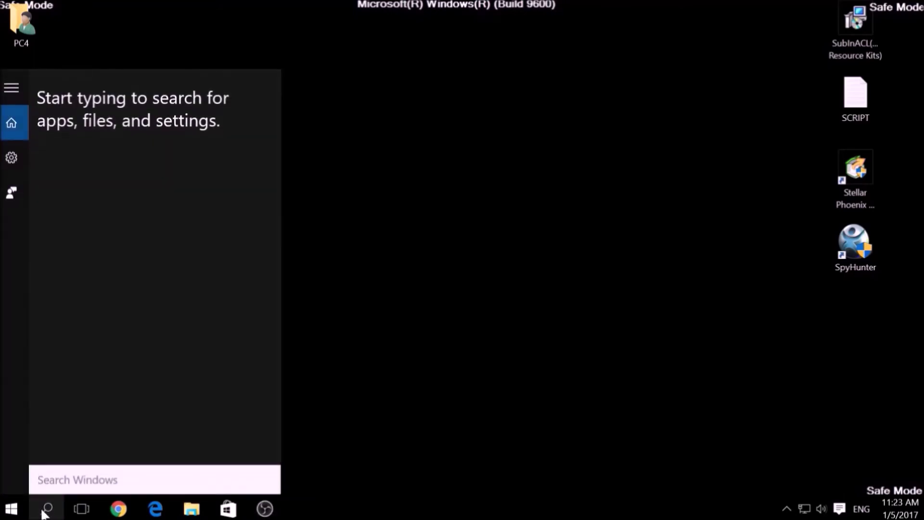
pyautogui.write('cm')
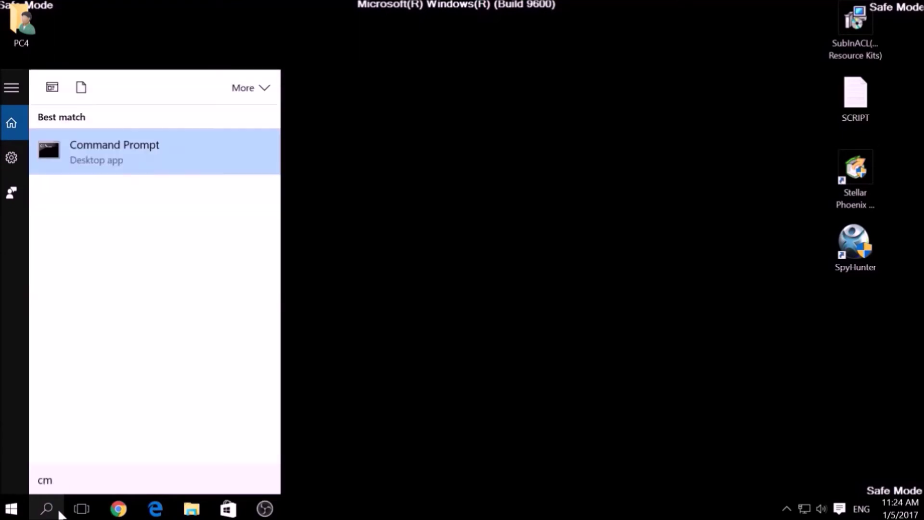
pyautogui.write('d')
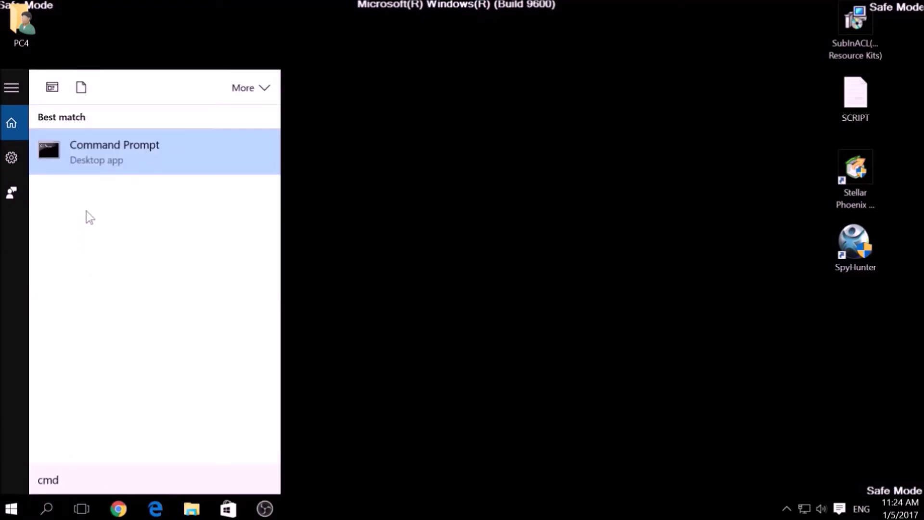
pyautogui.rightClick(104, 164)
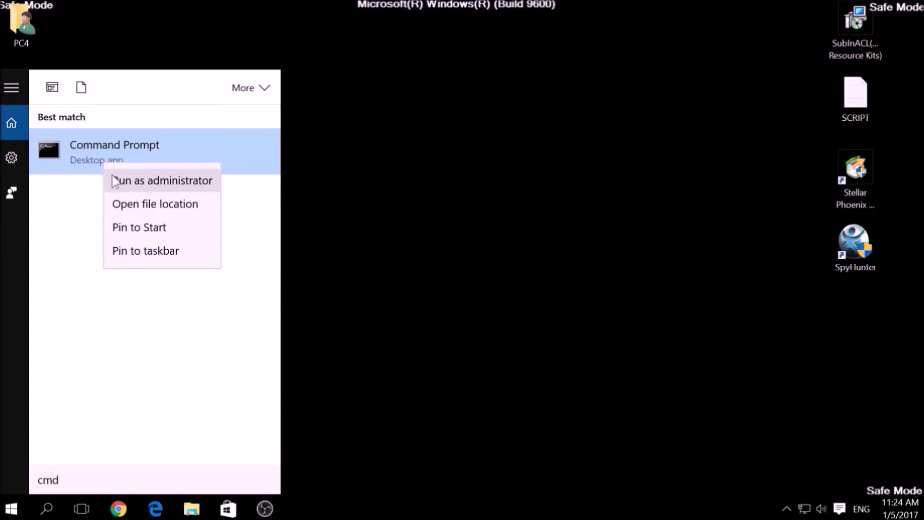
pyautogui.click(131, 184)
pyautogui.click(196, 155)
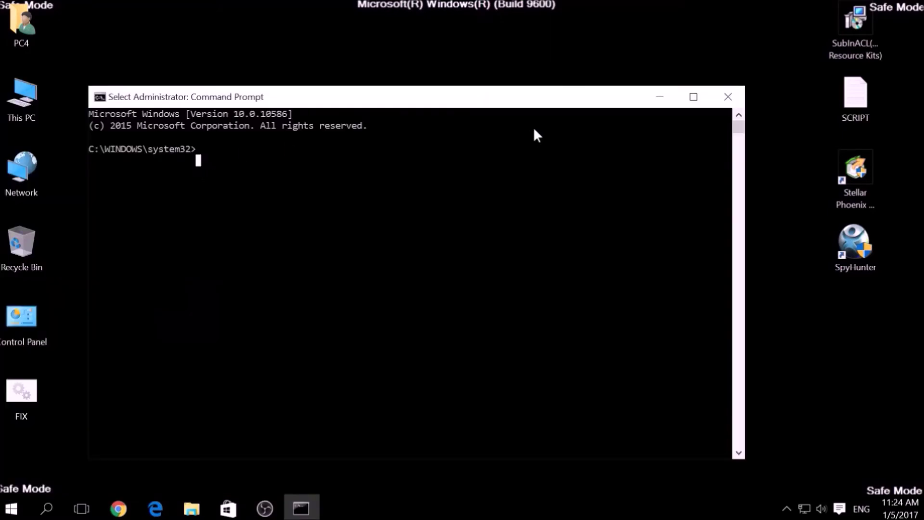
pyautogui.write('CD C')
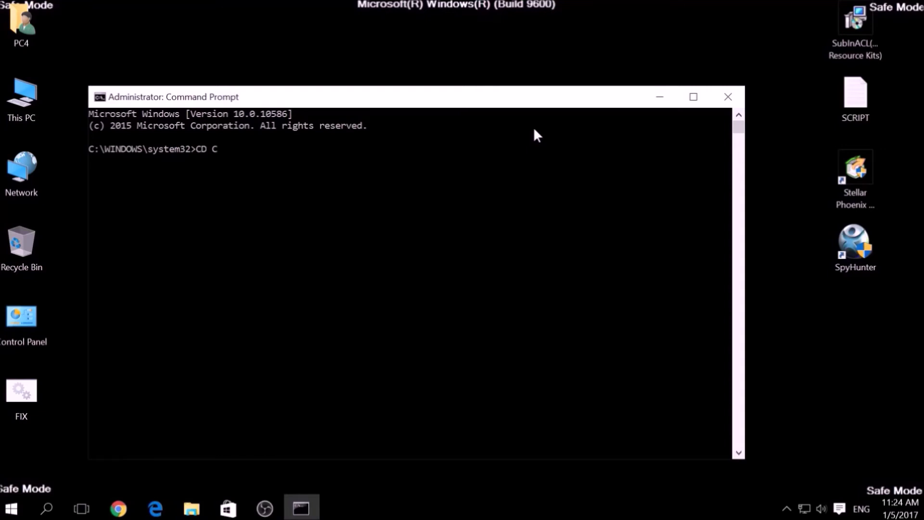
pyautogui.write(':\\')
pyautogui.write('Program ')
pyautogui.write('Files')
pyautogui.write(' (X')
# Step: Change to C:\Program Files (x86)\Windows Resource Kits\Tools and run FIX.bat
pyautogui.press('BackSpace')
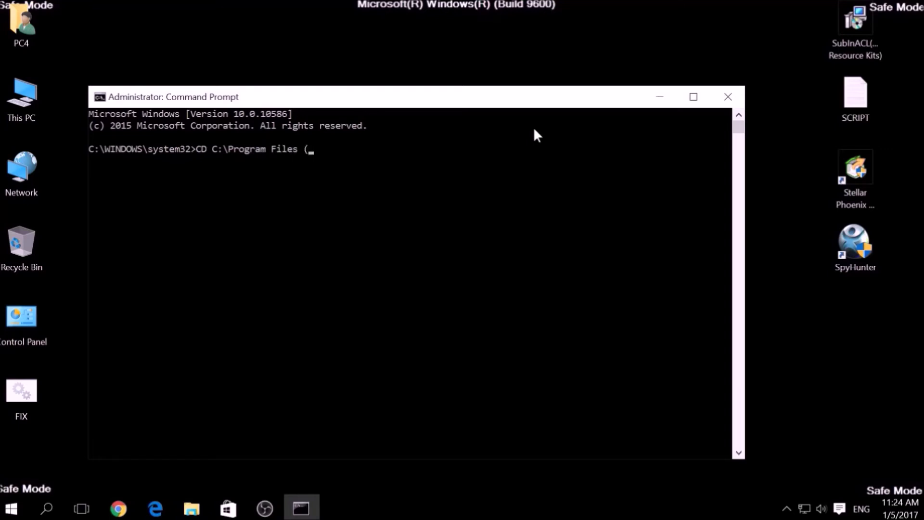
pyautogui.write('x86)')
pyautogui.write('\\')
pyautogui.write('Windows Reso')
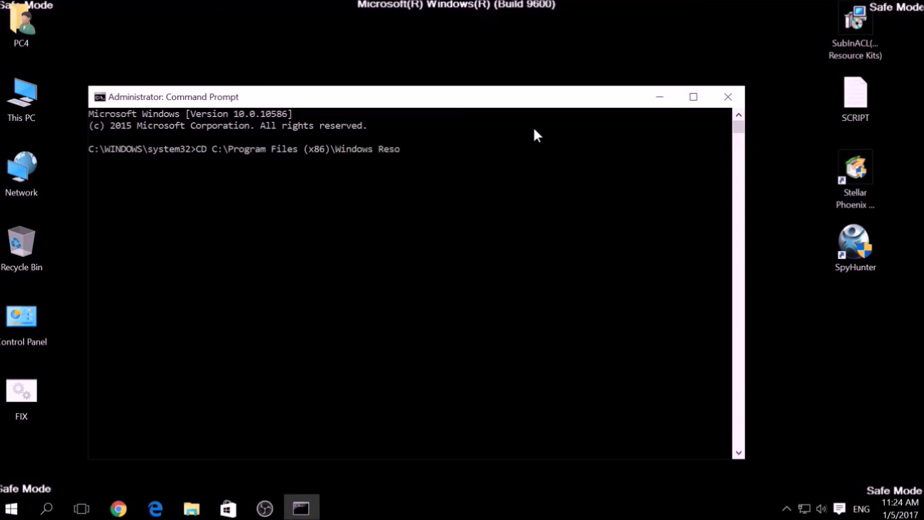
pyautogui.write('urce Kits')
pyautogui.write('\\T')
pyautogui.write('ools')
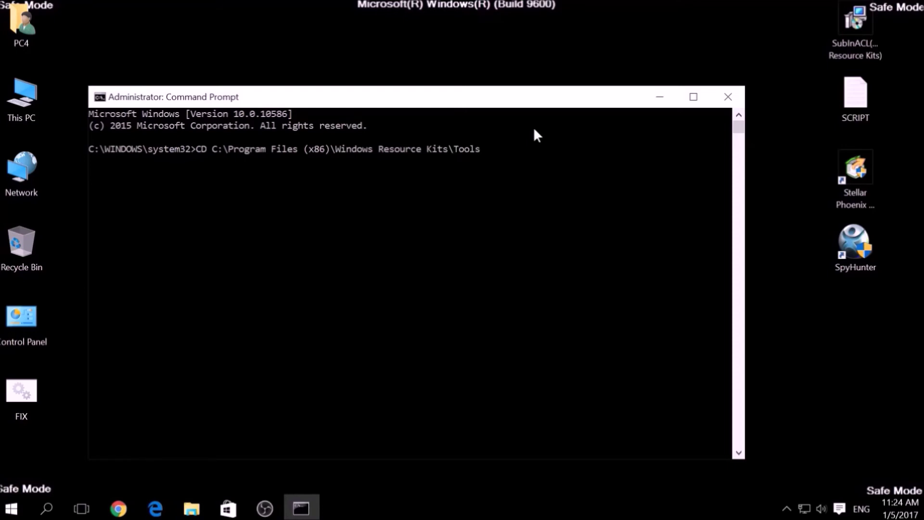
pyautogui.press('Return')
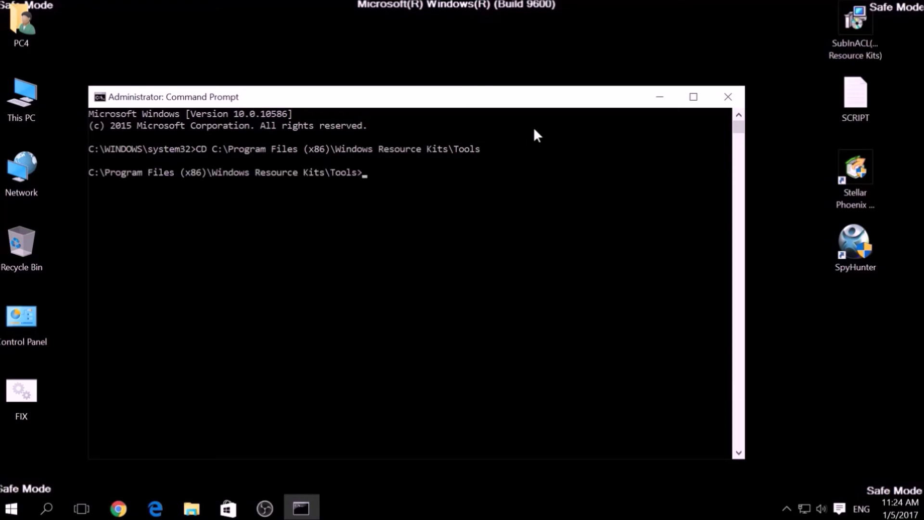
pyautogui.write('FIX.')
pyautogui.write('bat')
pyautogui.press('Return')
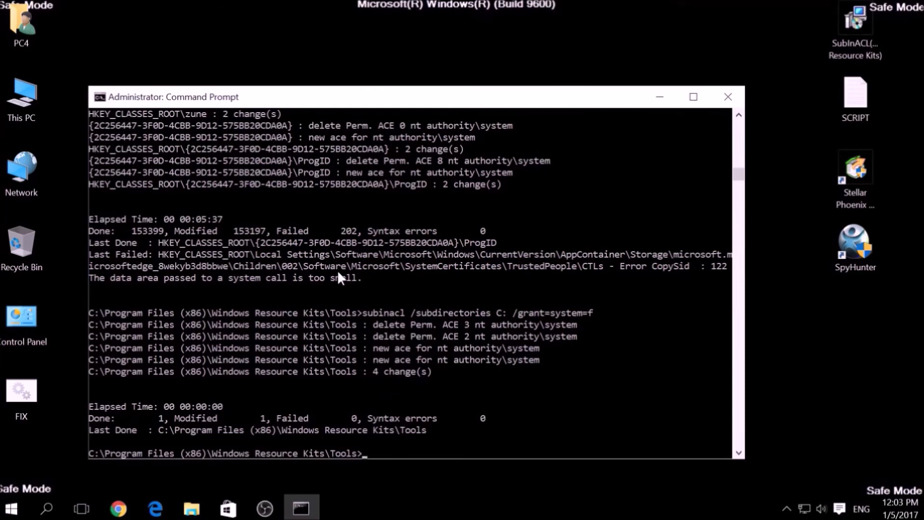
# Step: Close the Command Prompt once FIX.bat finishes modifying the registry entries
pyautogui.click(734, 96)
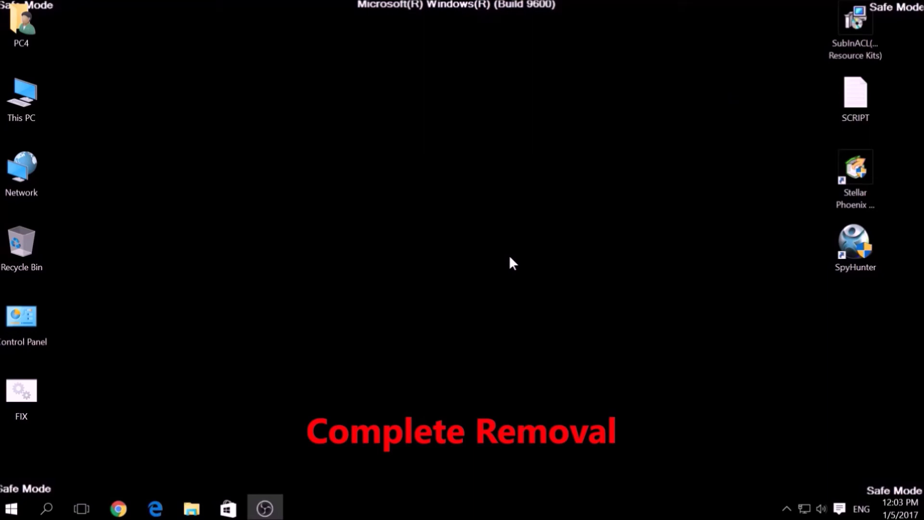
# Step: Launch SpyHunter 4 from the desktop and run a Quick Scan of the computer
pyautogui.doubleClick(845, 263)
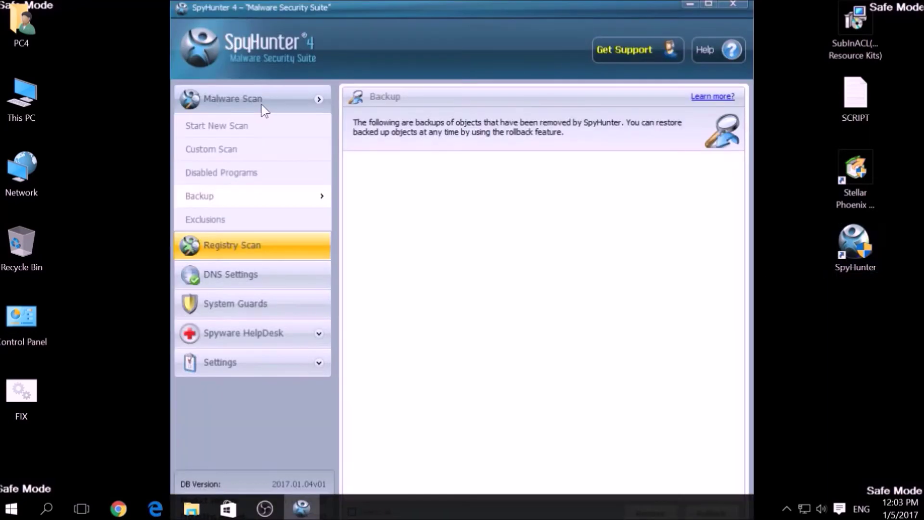
pyautogui.click(246, 131)
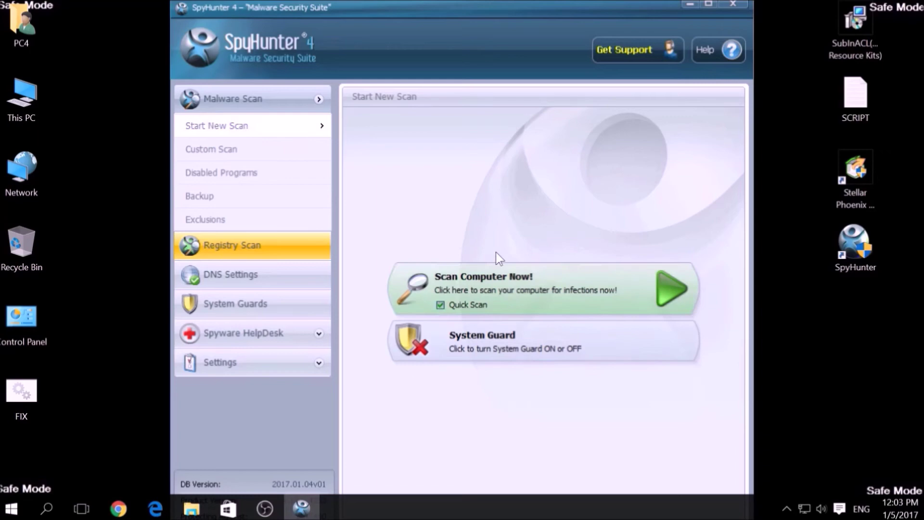
pyautogui.click(542, 282)
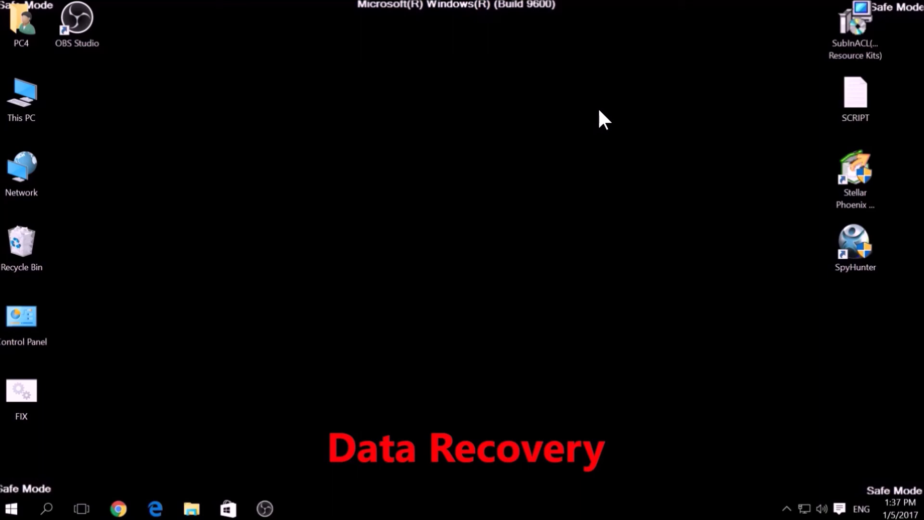
# Step: Launch Stellar Phoenix, start a normal scan of drive C:, then abort it
pyautogui.click(852, 173)
pyautogui.doubleClick(851, 173)
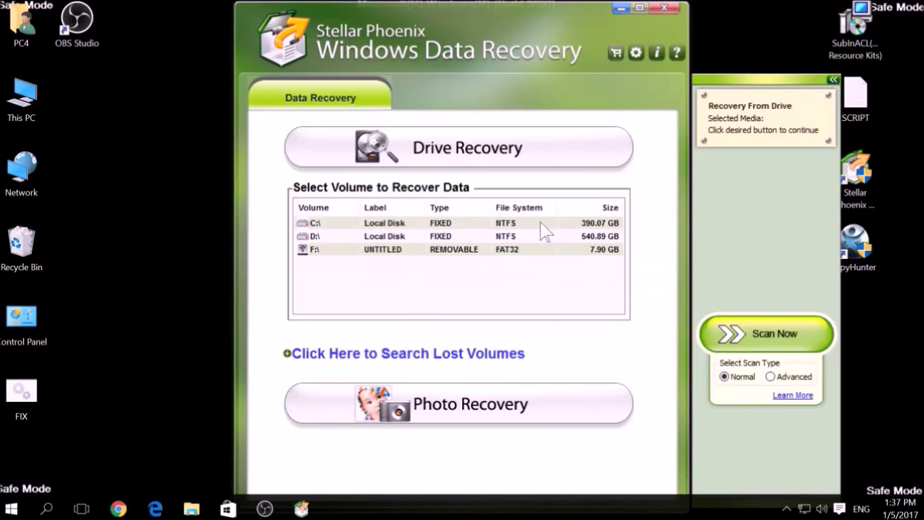
pyautogui.click(396, 224)
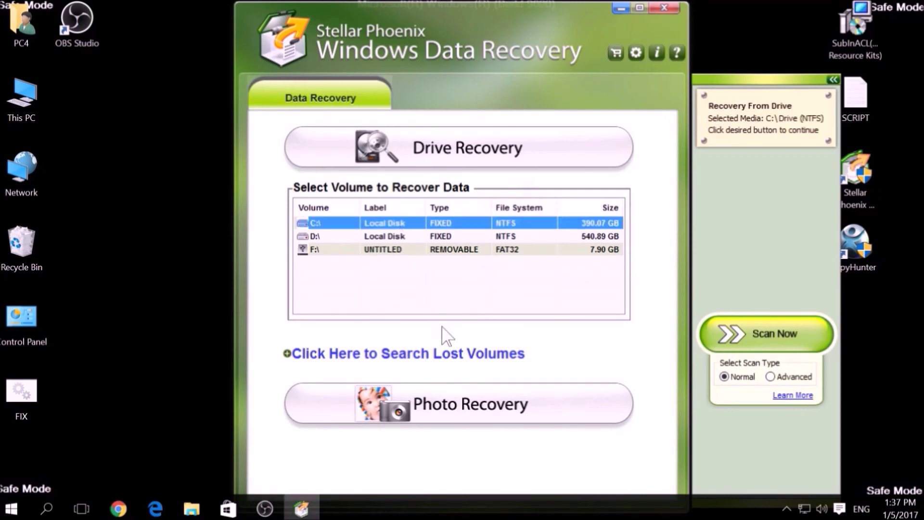
pyautogui.click(794, 376)
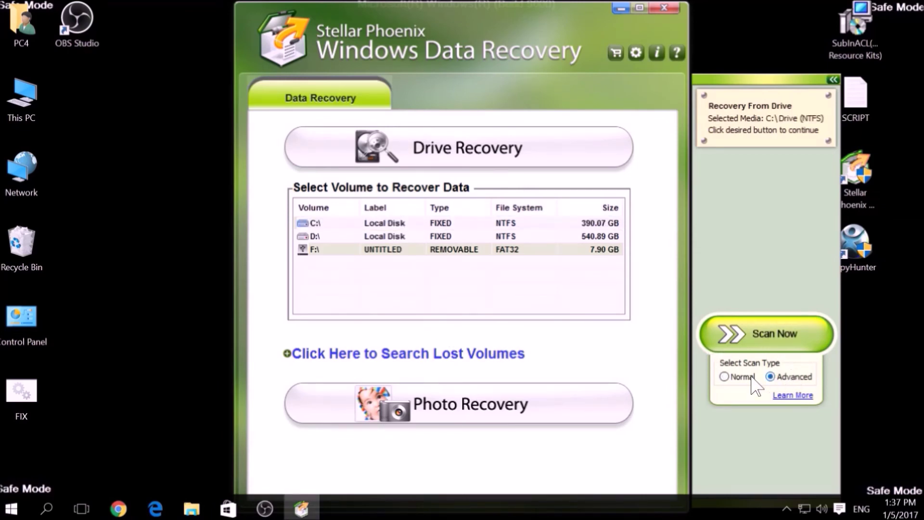
pyautogui.click(748, 377)
pyautogui.click(751, 338)
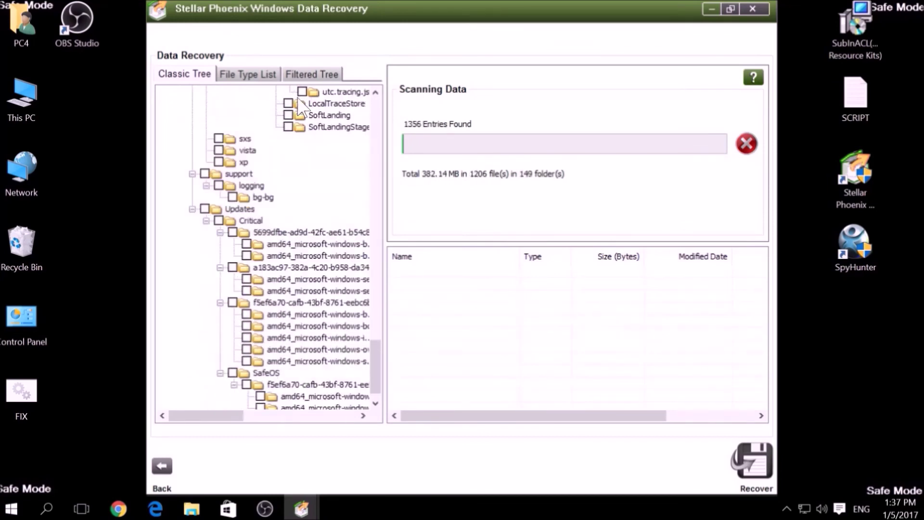
pyautogui.click(745, 145)
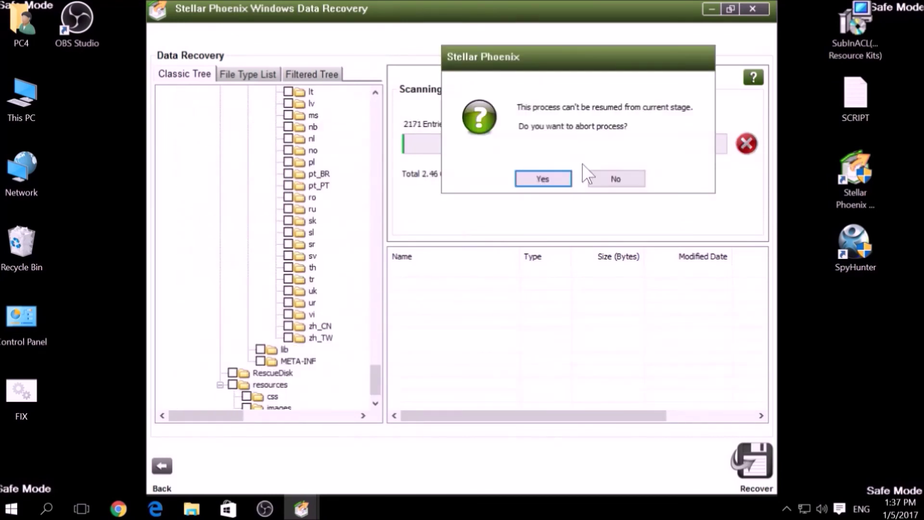
pyautogui.click(552, 179)
# Step: Mark $AttrDef, $BadClus, $Bitmap, $WINDOWS.~BT and autoexec.bat for recovery, then exit without rescanning
pyautogui.click(396, 272)
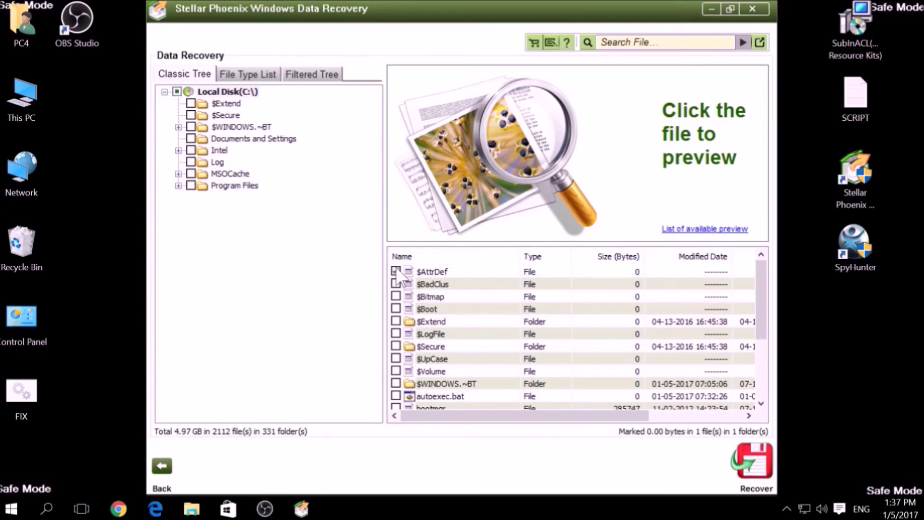
pyautogui.click(395, 296)
pyautogui.click(396, 321)
pyautogui.click(396, 334)
pyautogui.scroll(-2, 401, 328)
pyautogui.scroll(-1, 401, 329)
pyautogui.click(396, 284)
pyautogui.click(396, 296)
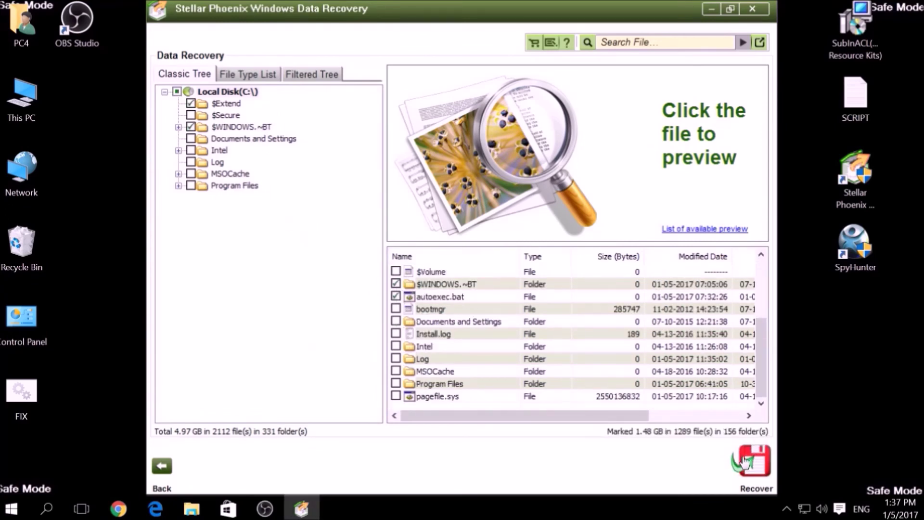
pyautogui.click(753, 8)
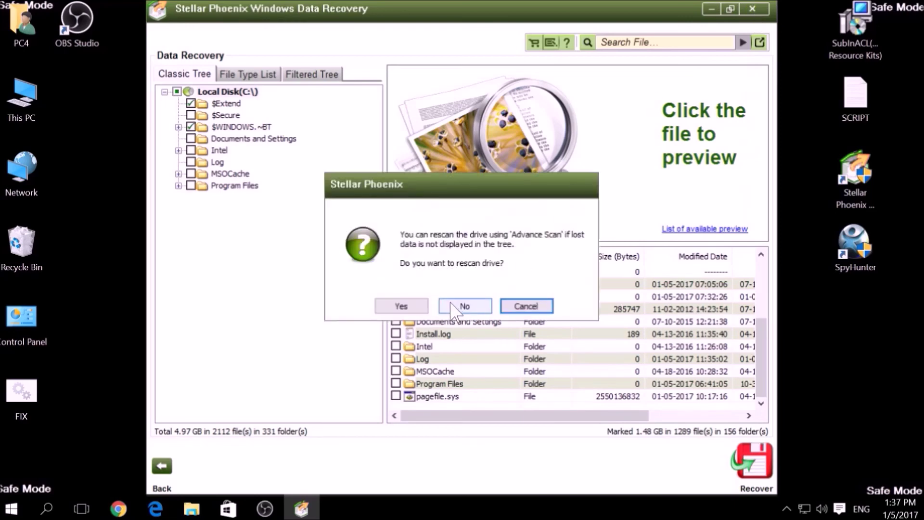
pyautogui.click(459, 309)
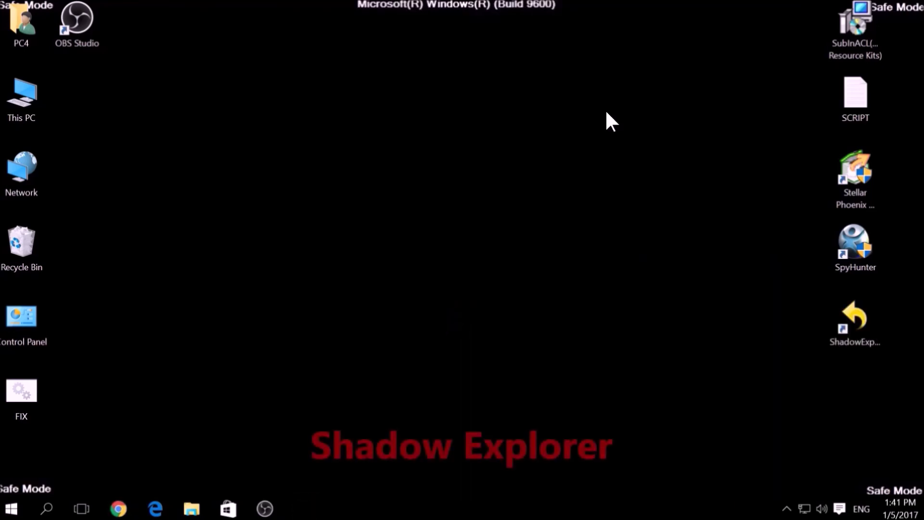
pyautogui.click(852, 327)
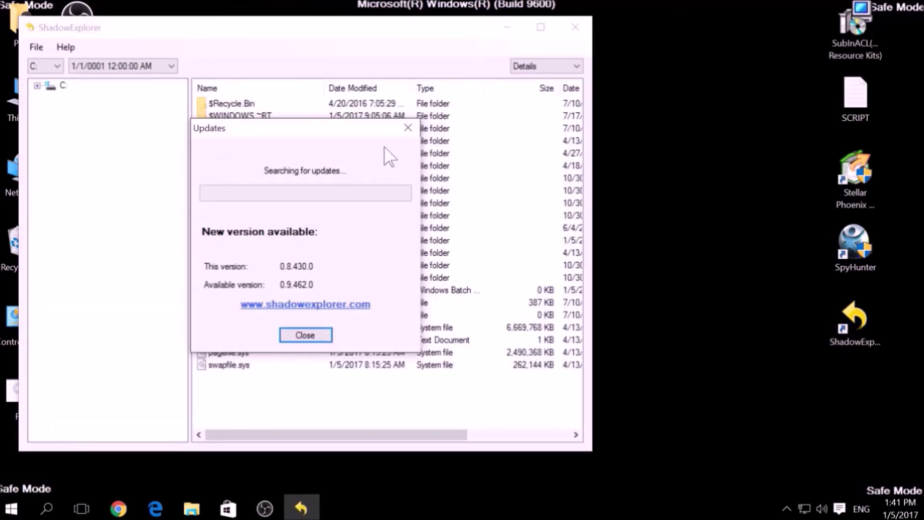
pyautogui.click(409, 129)
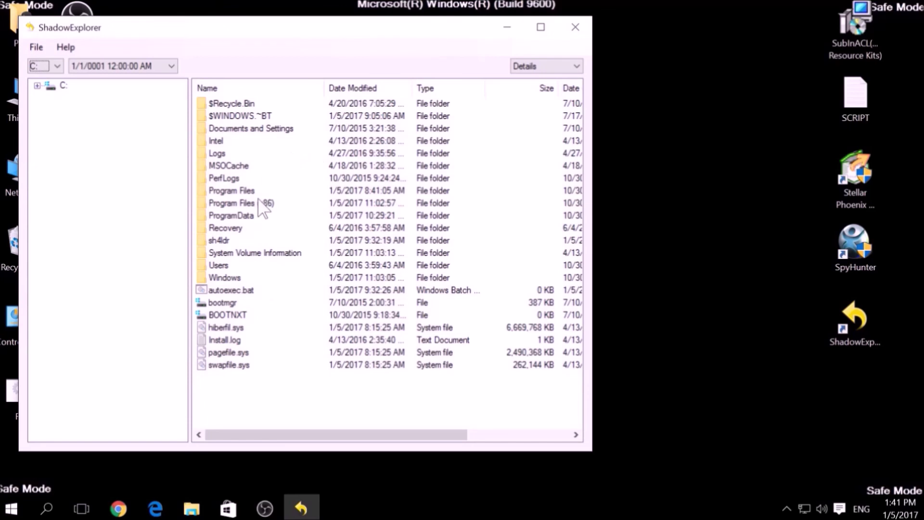
pyautogui.click(218, 142)
pyautogui.click(225, 167)
pyautogui.click(225, 254)
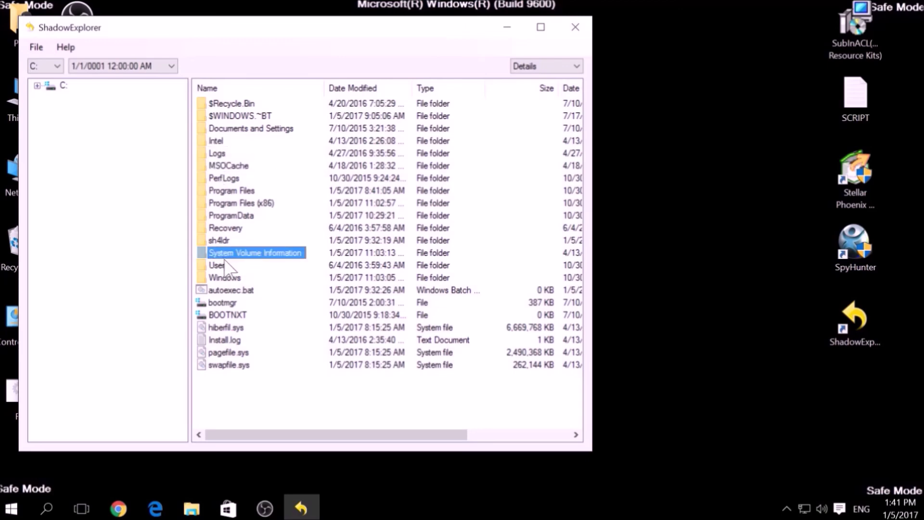
pyautogui.click(221, 228)
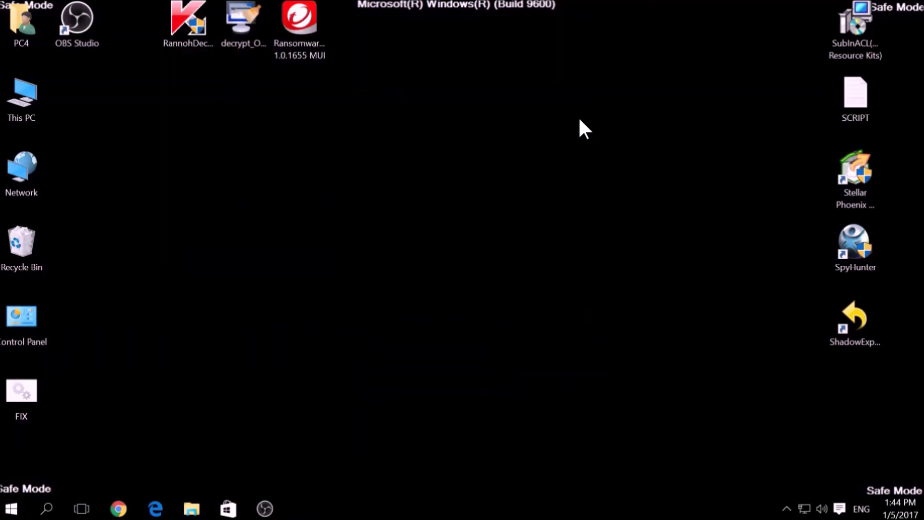
# Step: Set the Kaspersky decryptor aside, launch the Emsisoft decrypter, accept its license, and pick drive C:
pyautogui.moveTo(148, 88); pyautogui.dragTo(360, 2)
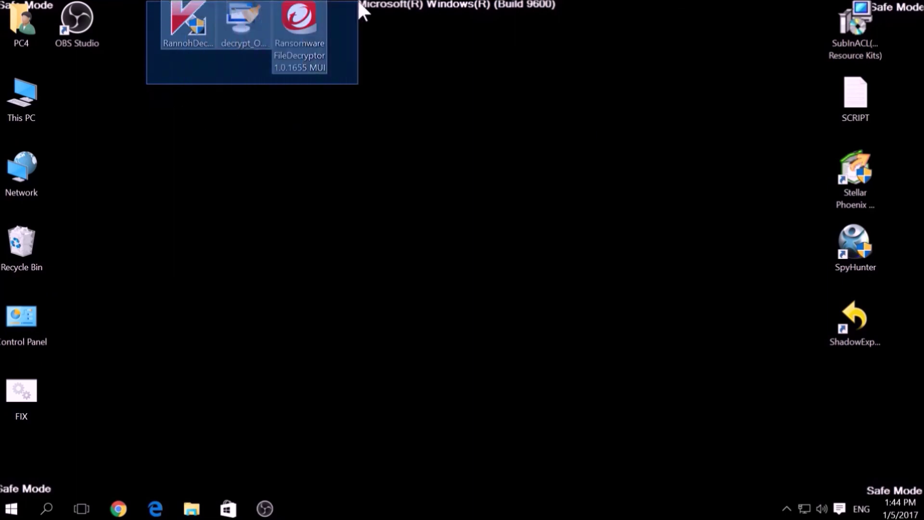
pyautogui.click(382, 167)
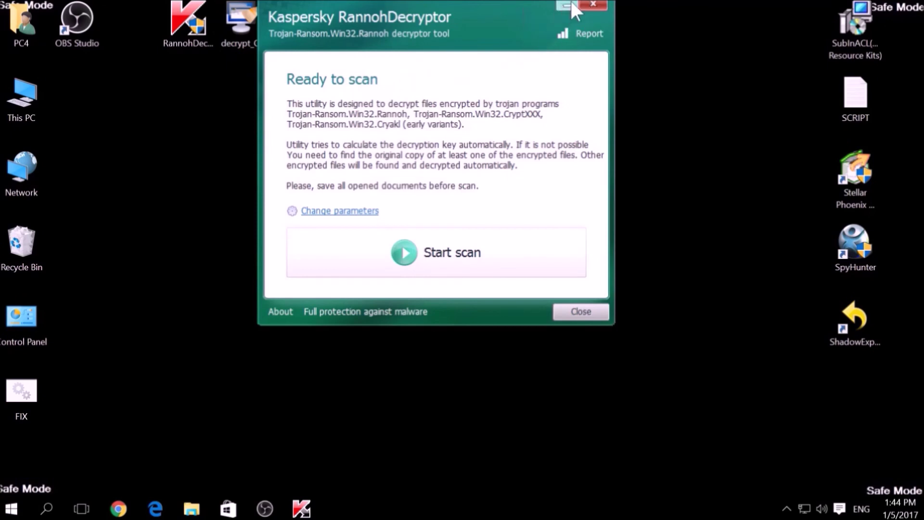
pyautogui.click(571, 4)
pyautogui.doubleClick(248, 29)
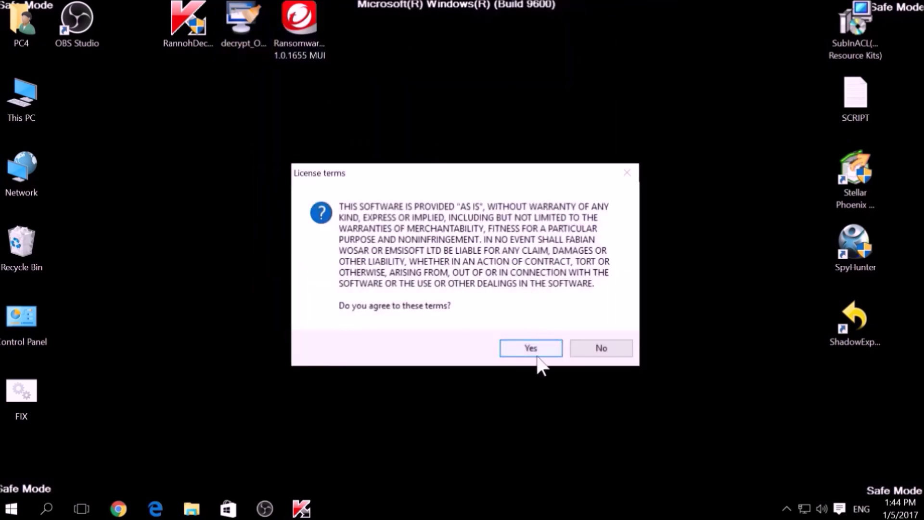
pyautogui.click(538, 354)
pyautogui.click(279, 202)
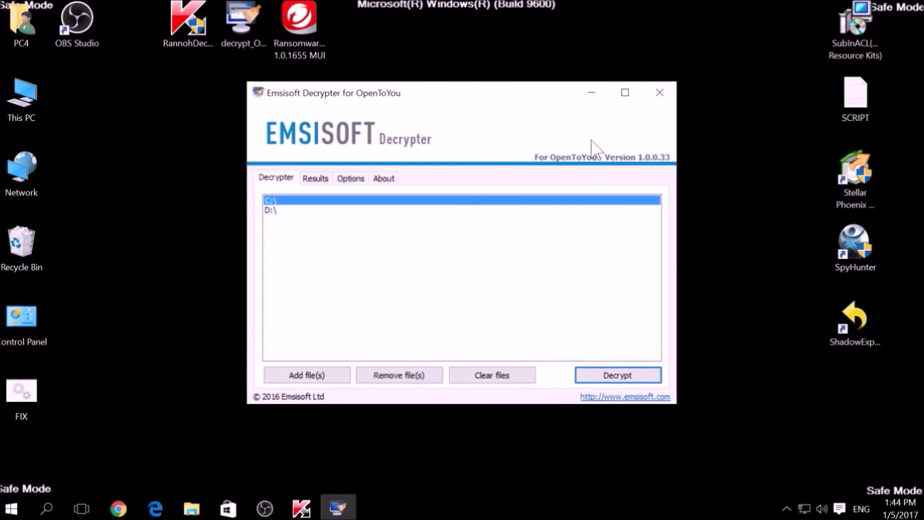
# Step: Minimize Emsisoft, launch the Trend Micro decryptor, accept its terms, and list ransomware names
pyautogui.click(591, 92)
pyautogui.doubleClick(293, 42)
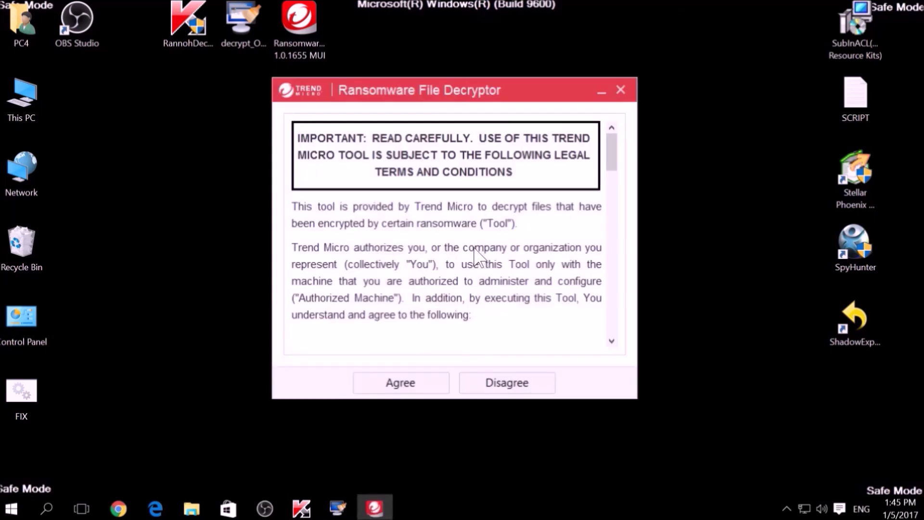
pyautogui.click(420, 388)
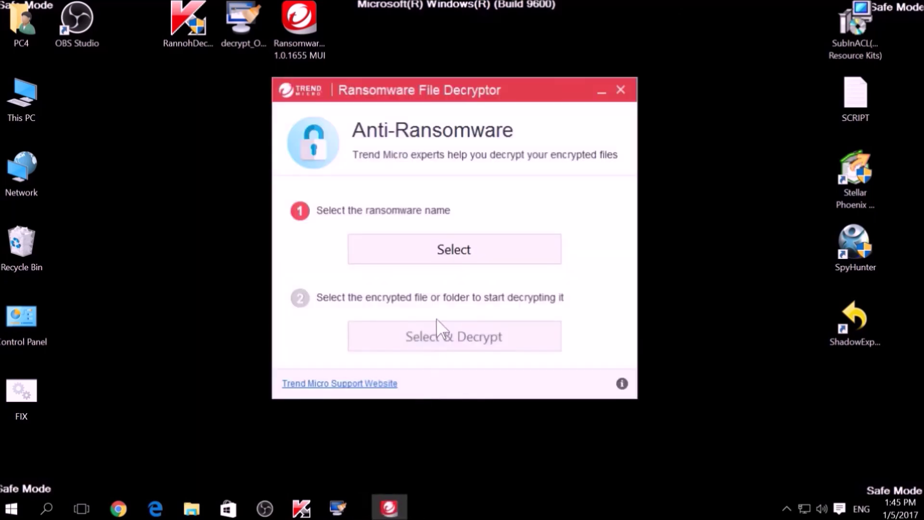
pyautogui.click(437, 260)
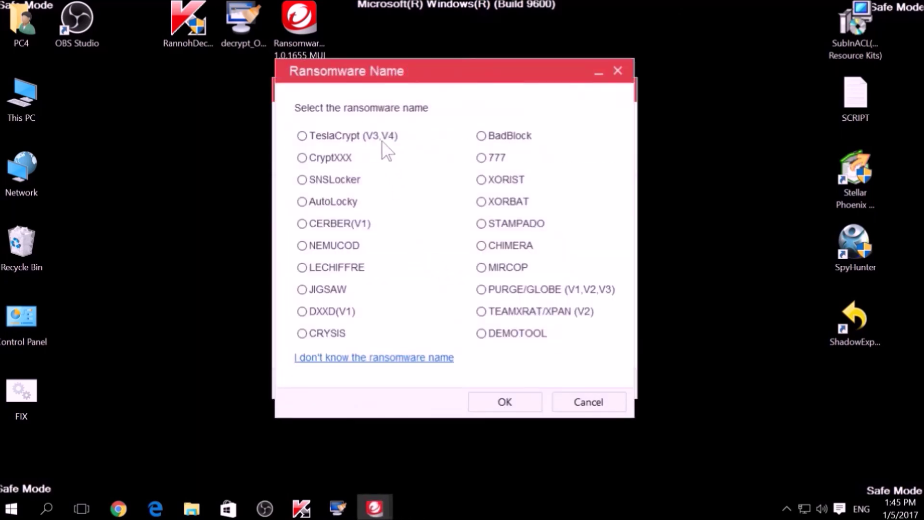